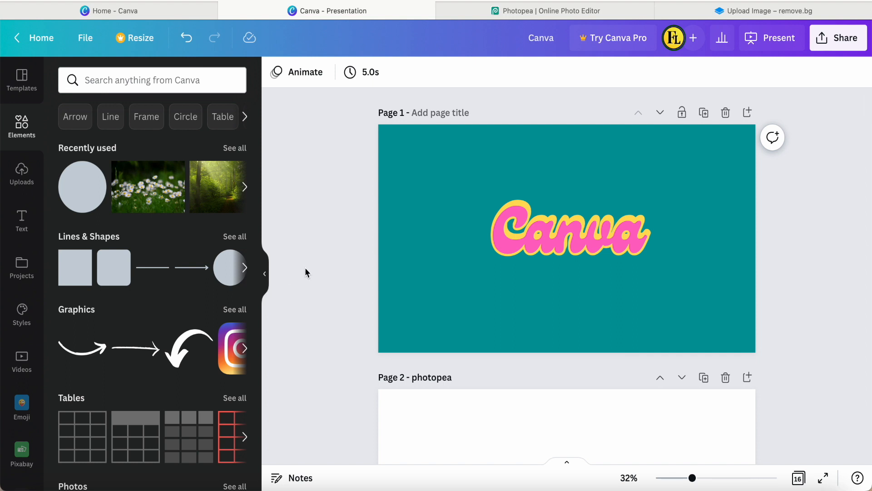
# Copy the pink "Canva" text from page 1 and paste it onto the blank page 2, "photopea"
pyautogui.scroll(-1, 562, 250)
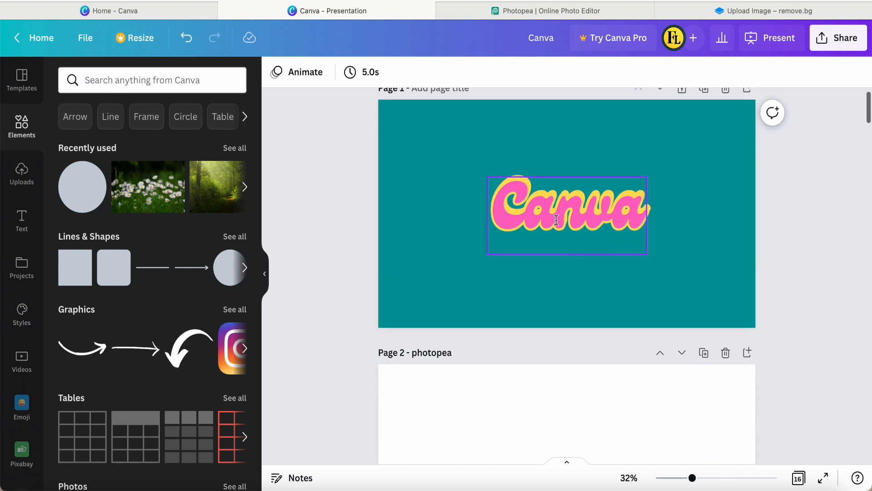
pyautogui.click(557, 212)
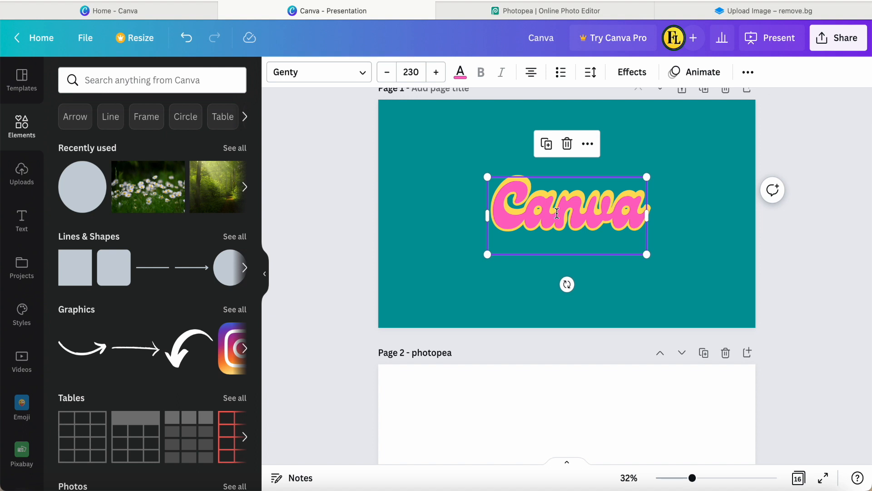
pyautogui.click(589, 145)
pyautogui.click(615, 116)
pyautogui.scroll(-5, 565, 211)
pyautogui.click(530, 255)
pyautogui.rightClick(528, 257)
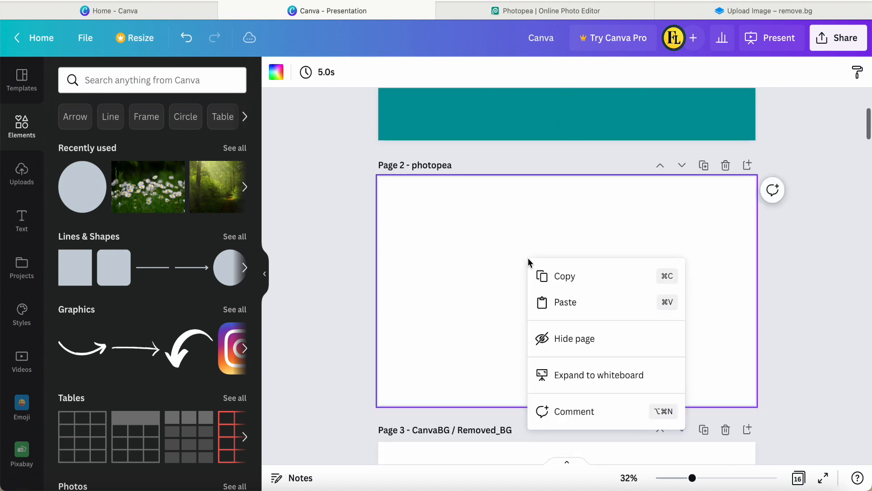
pyautogui.click(565, 301)
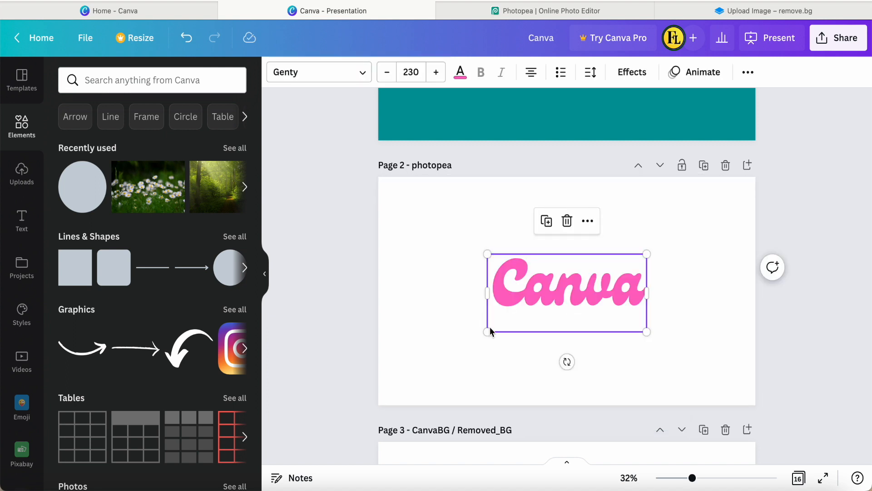
# Enlarge the pasted "Canva" text to font size 452 so it spans most of page 2, centred horizontally
pyautogui.moveTo(486, 327); pyautogui.dragTo(412, 397)
pyautogui.moveTo(644, 257); pyautogui.dragTo(731, 199)
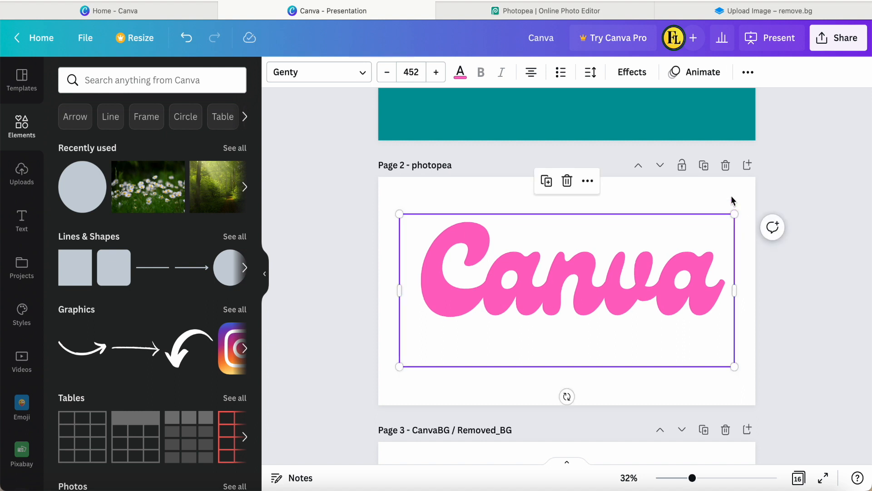
pyautogui.click(417, 291)
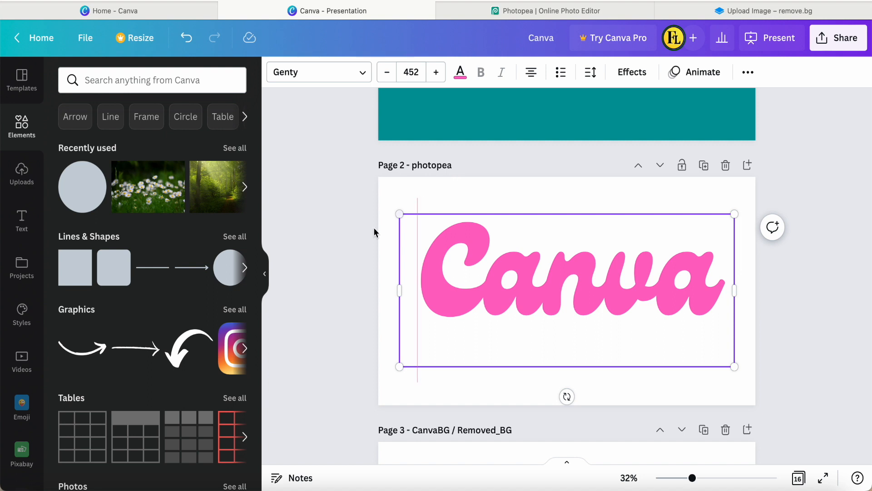
pyautogui.click(348, 232)
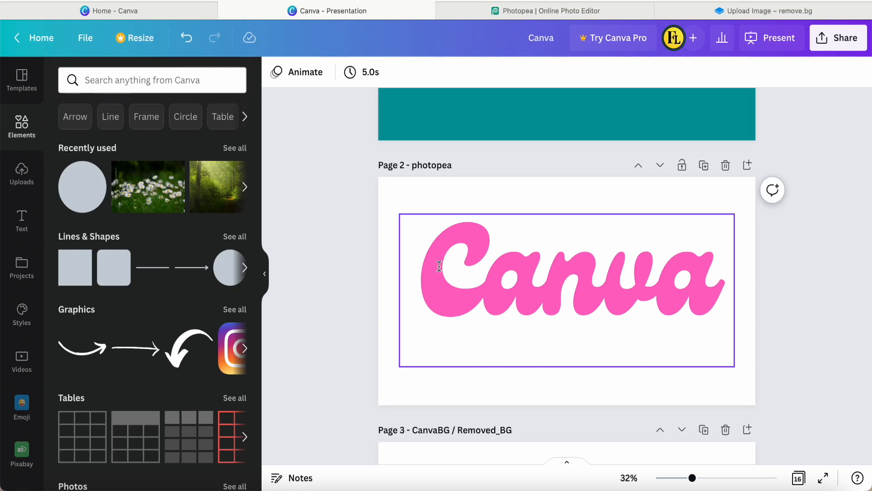
pyautogui.click(391, 195)
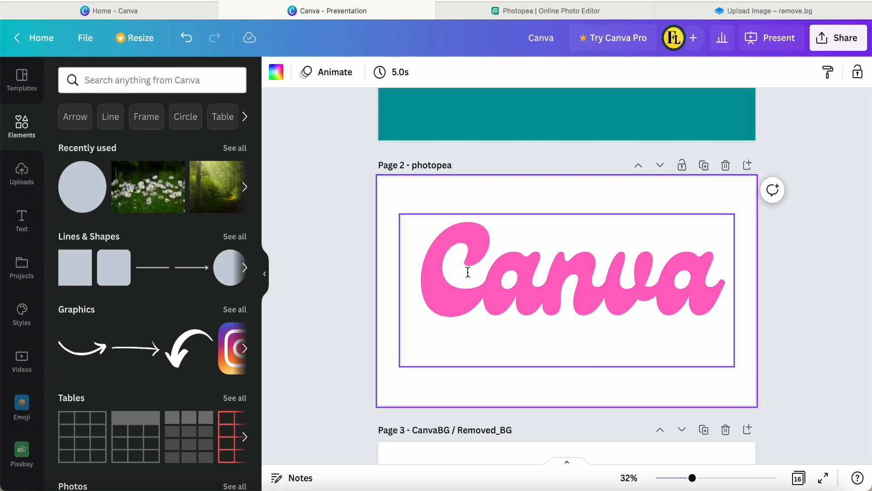
pyautogui.click(277, 78)
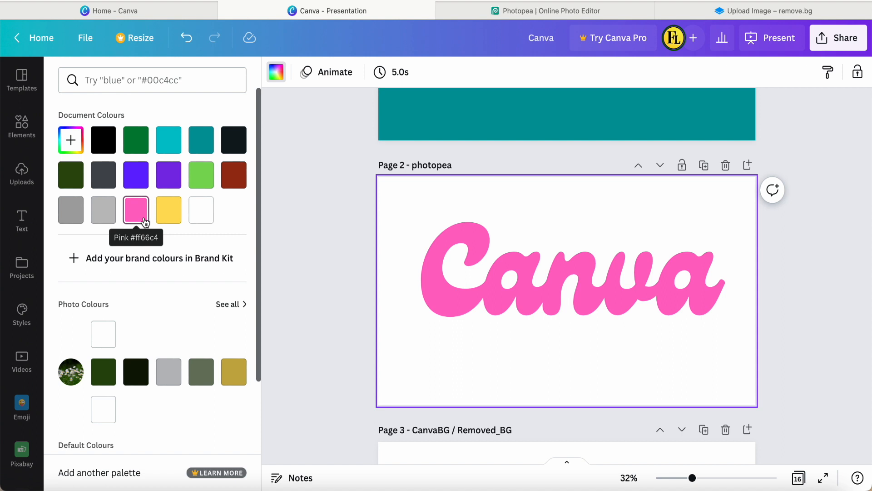
pyautogui.click(346, 268)
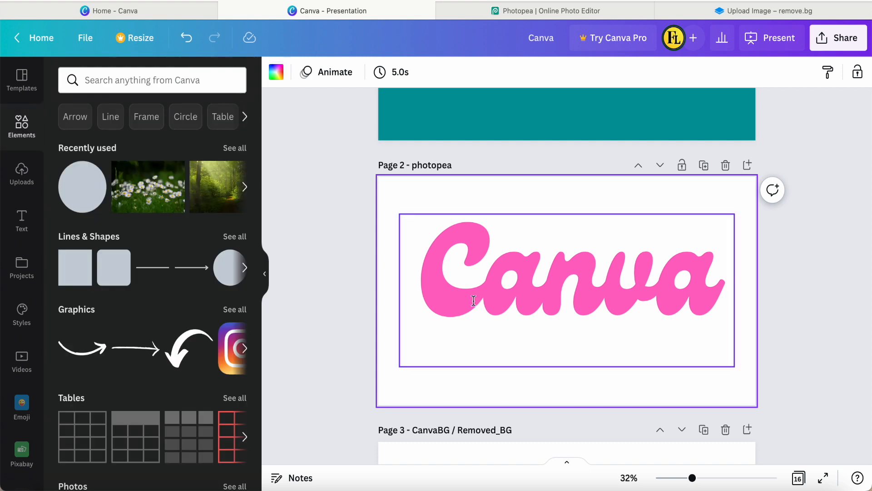
pyautogui.click(487, 280)
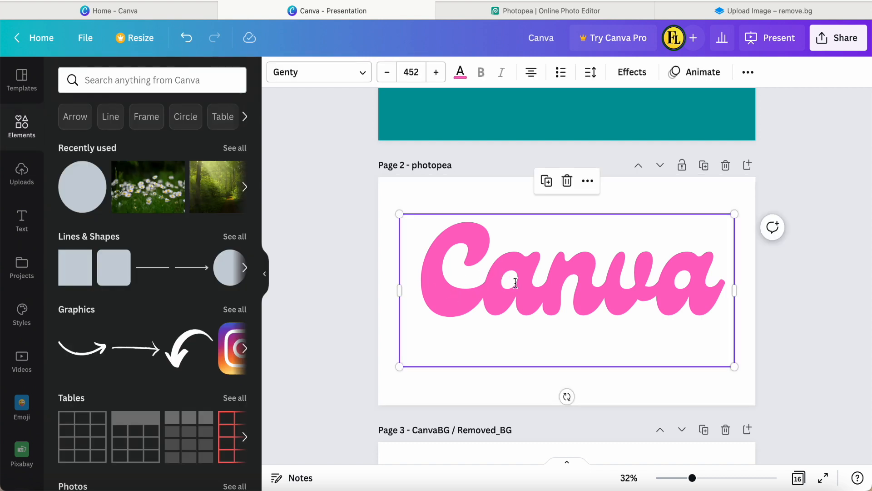
# Download only page 2 (photopea) of the design as a PNG and dismiss the image preview
pyautogui.click(396, 203)
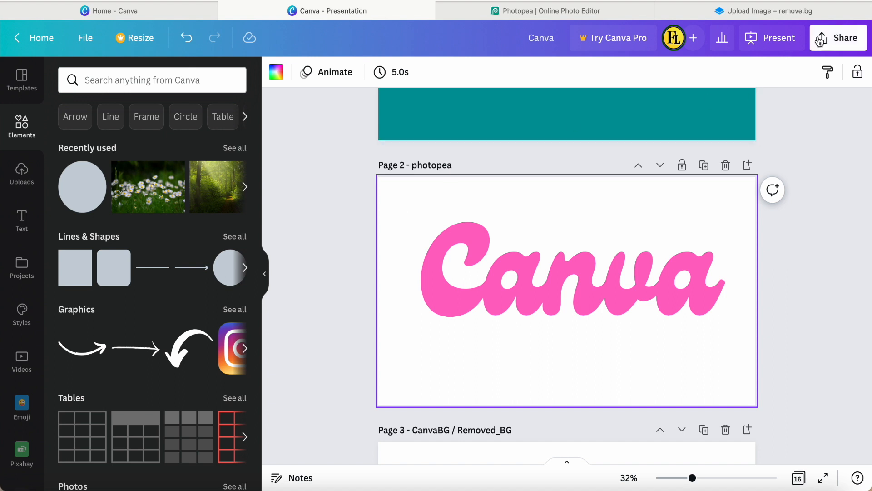
pyautogui.click(835, 39)
pyautogui.click(747, 355)
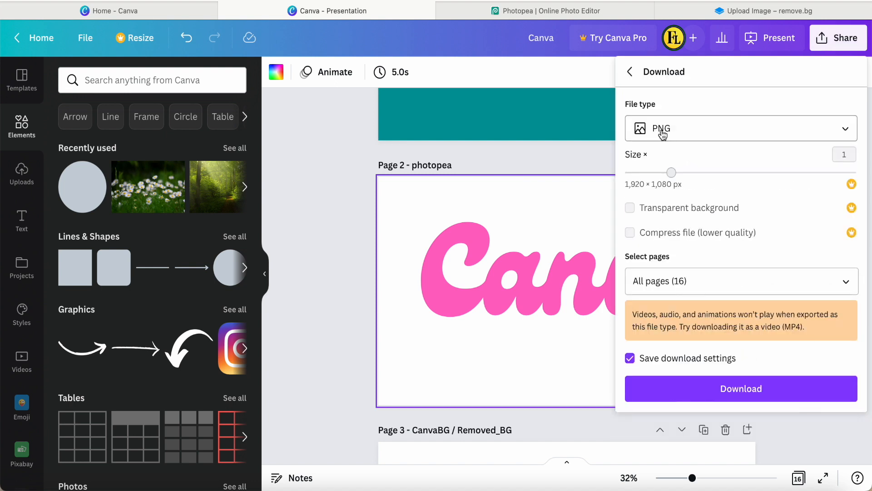
pyautogui.click(846, 291)
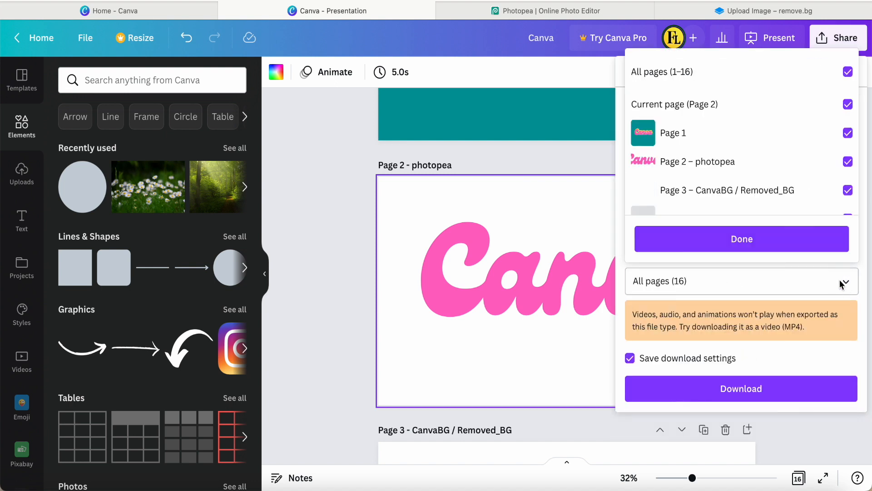
pyautogui.click(672, 72)
pyautogui.click(666, 166)
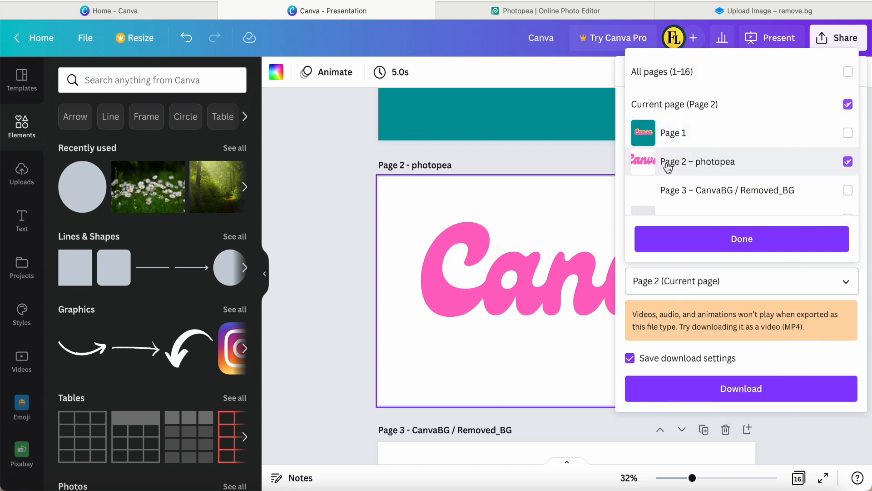
pyautogui.click(732, 239)
pyautogui.click(741, 390)
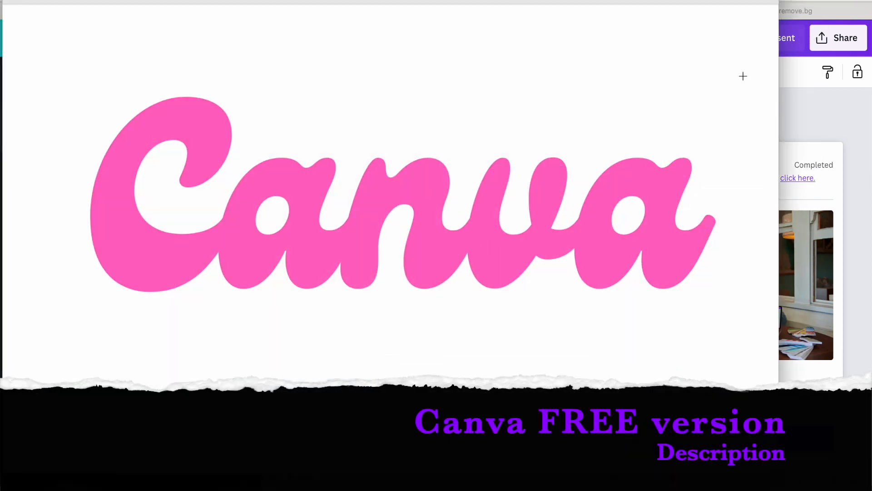
pyautogui.click(800, 103)
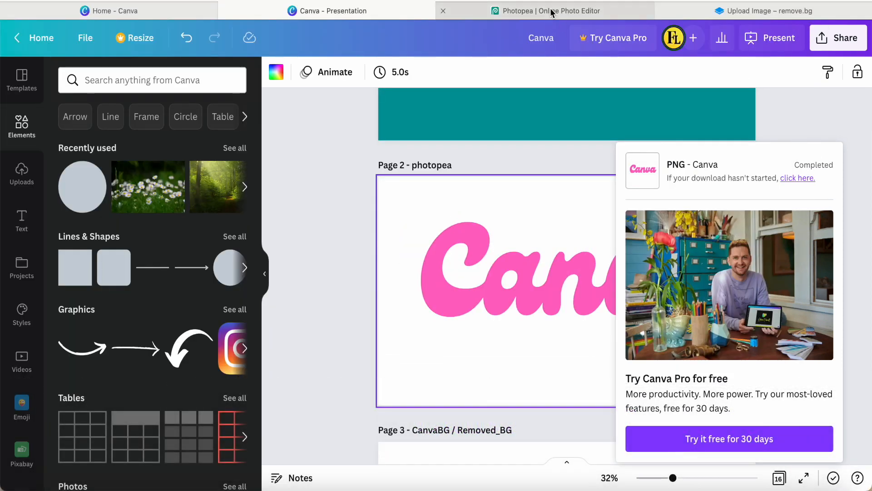
# Switch to Photopea and open Canva.png from the Downloads folder
pyautogui.click(552, 12)
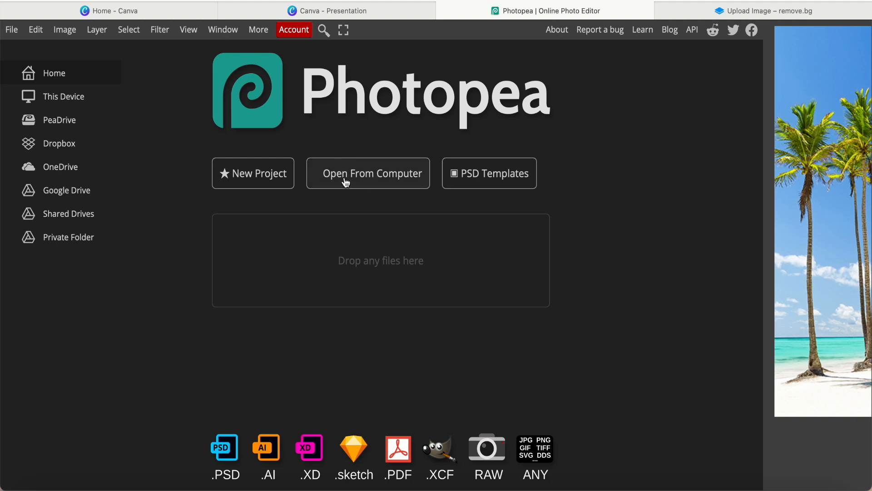
pyautogui.click(362, 179)
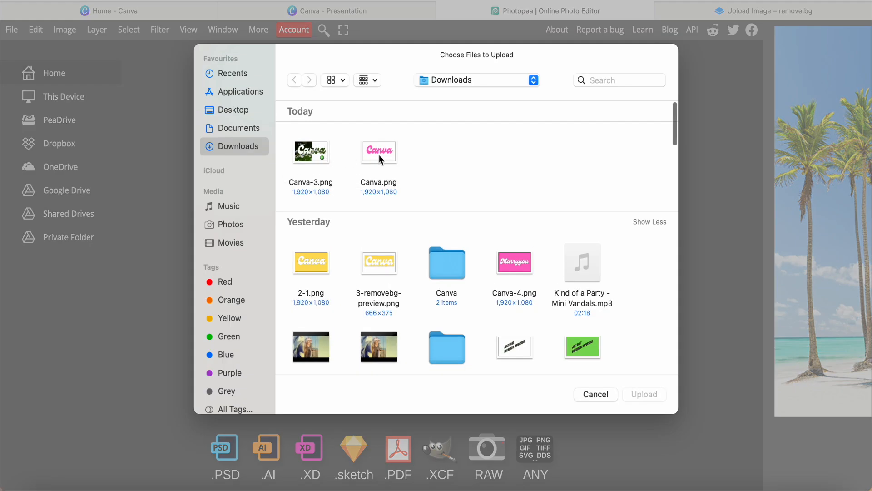
pyautogui.click(379, 154)
pyautogui.click(641, 394)
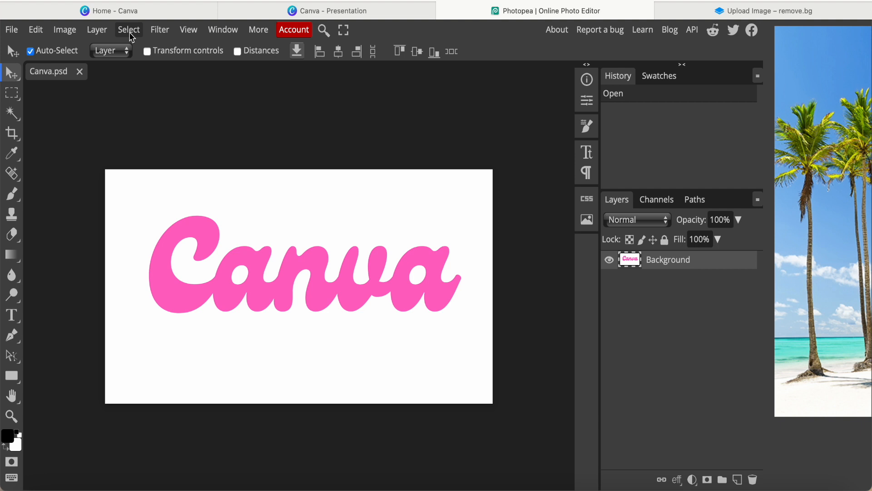
# Select the white background by Color Range with sampled colors and fuzziness 5, and delete it
pyautogui.click(129, 31)
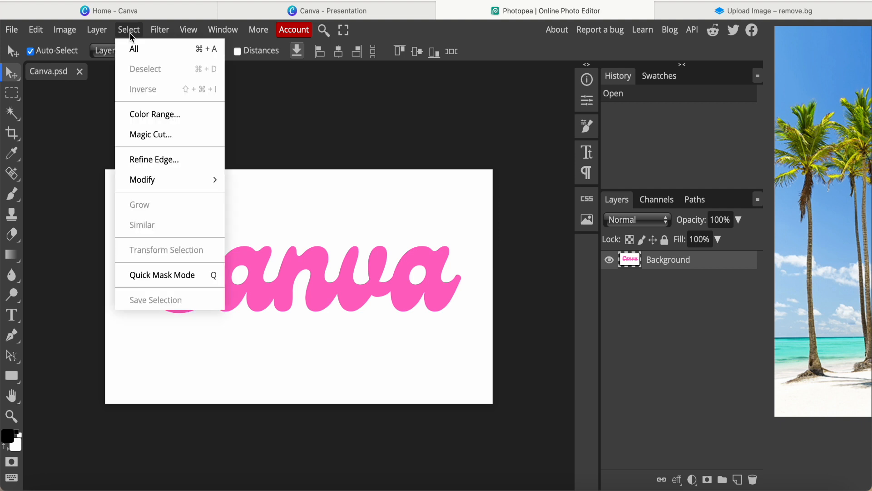
pyautogui.click(162, 115)
pyautogui.click(243, 177)
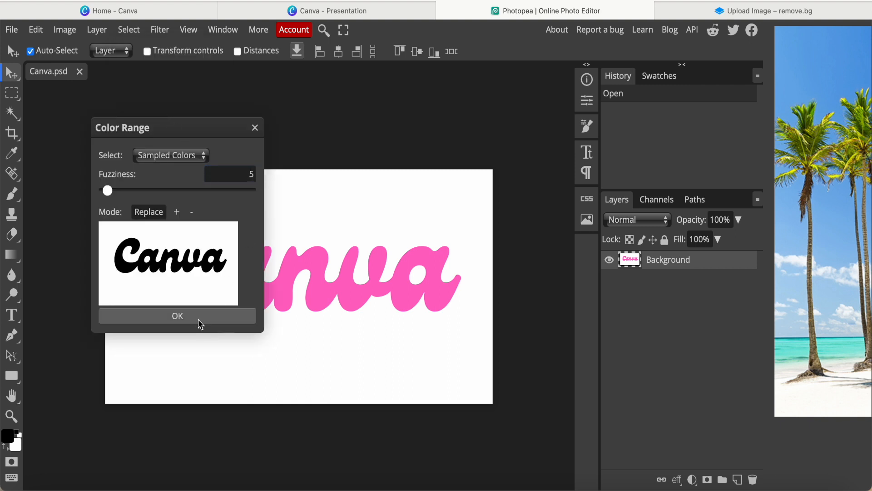
pyautogui.click(200, 322)
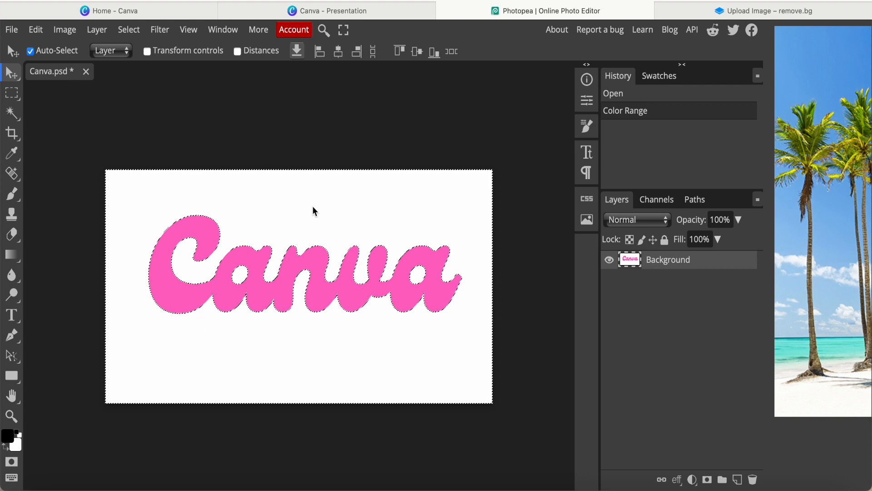
pyautogui.press('Delete')
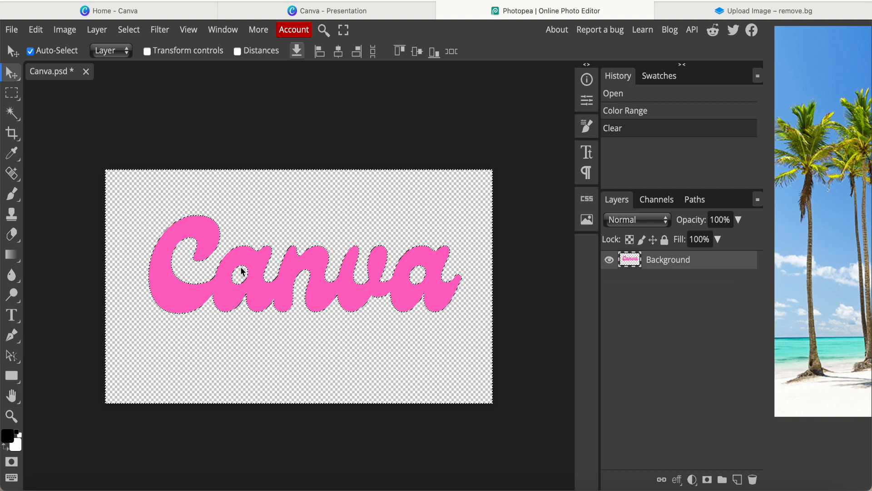
# Export the transparent pink lettering as a 1920 × 1080 px PNG named "Canva-bg"
pyautogui.click(13, 34)
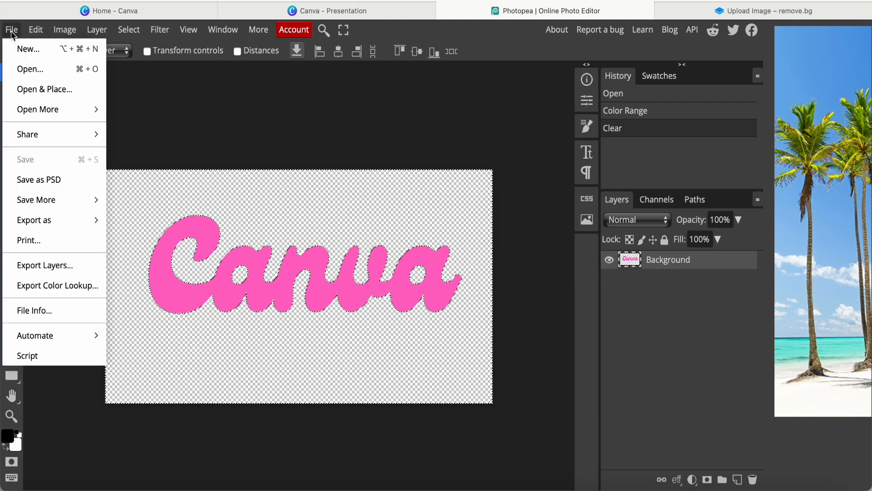
pyautogui.moveTo(56, 223)
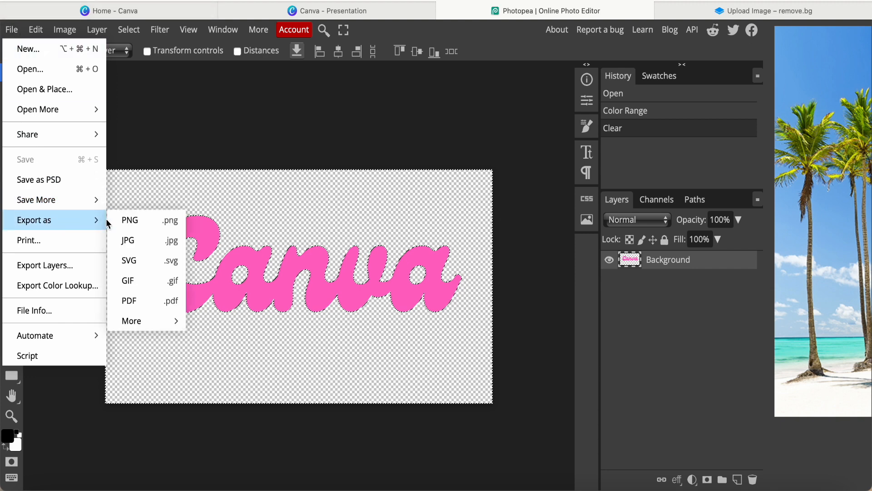
pyautogui.click(136, 219)
pyautogui.click(453, 118)
pyautogui.write('-')
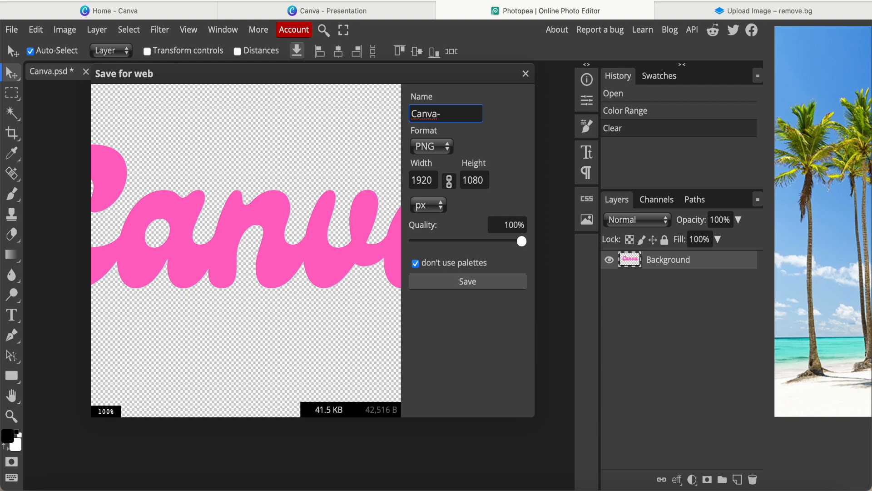
pyautogui.write('bg')
pyautogui.click(467, 284)
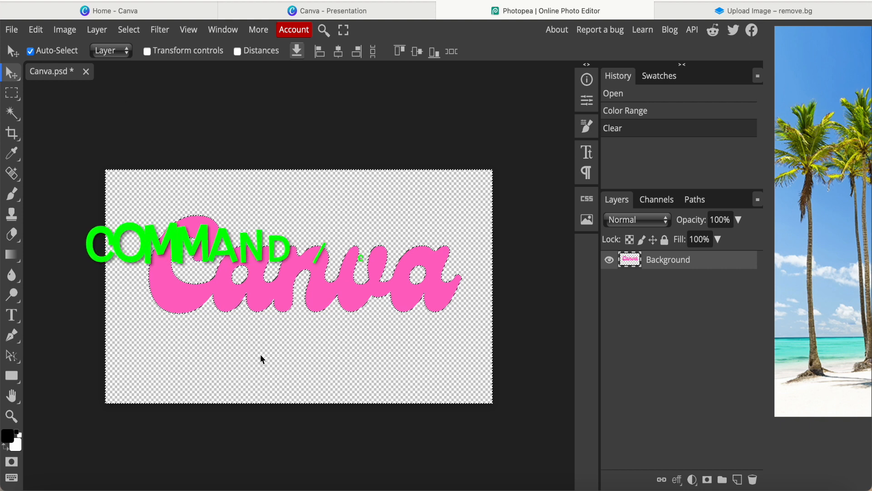
# Undo the background deletion and clear the pink lettering instead by inverting the selection
pyautogui.hotkey('ctrl', 'z')
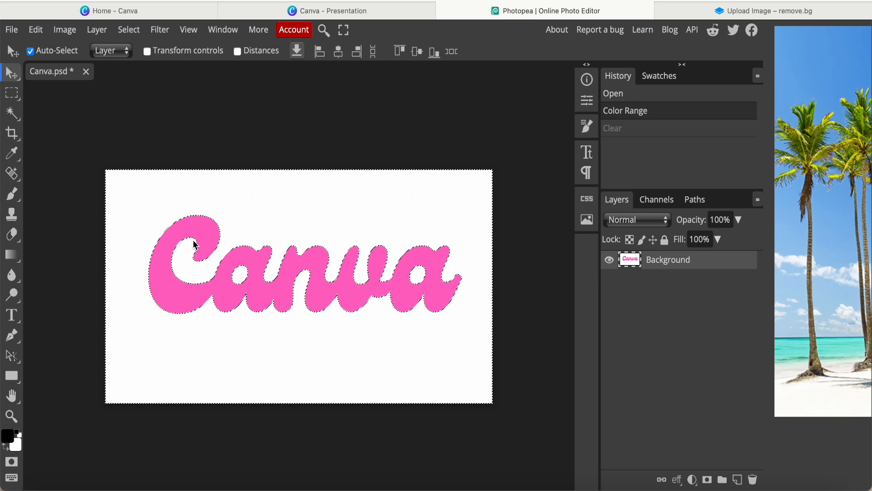
pyautogui.click(137, 35)
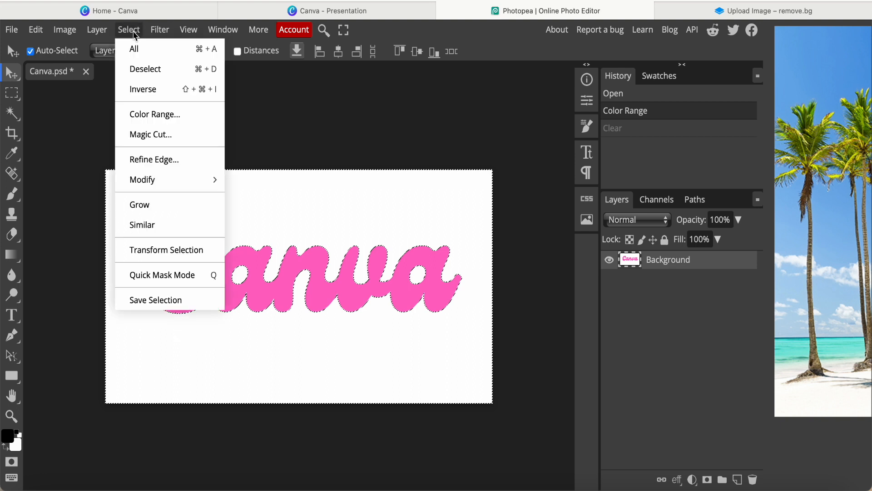
pyautogui.click(195, 94)
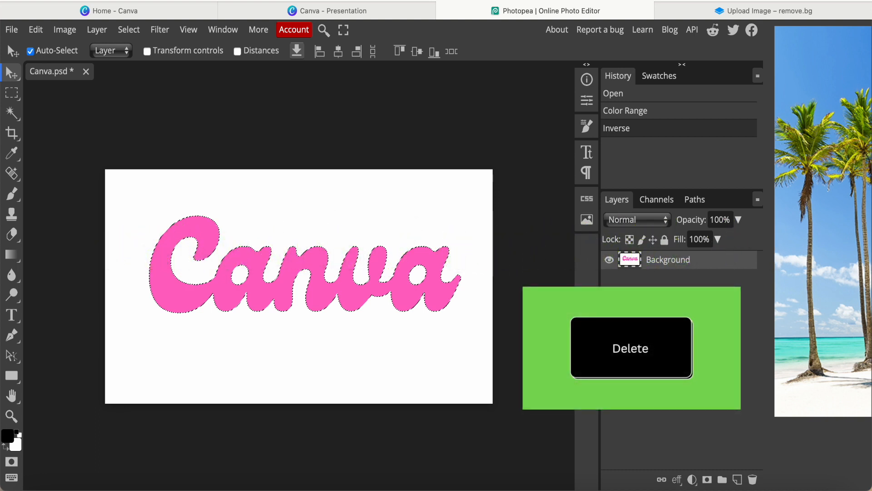
pyautogui.press('Delete')
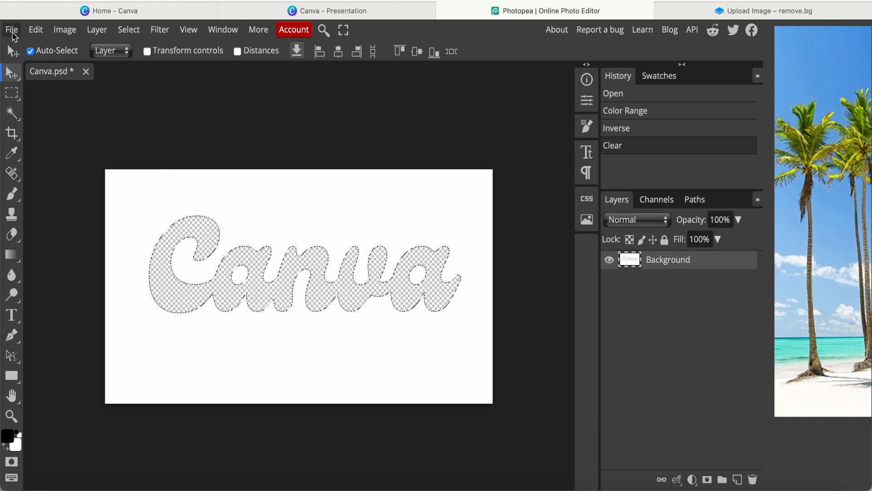
# Export the white cut-out as a 1920 × 1080 px PNG named "Canva-white" at 100% quality
pyautogui.click(13, 35)
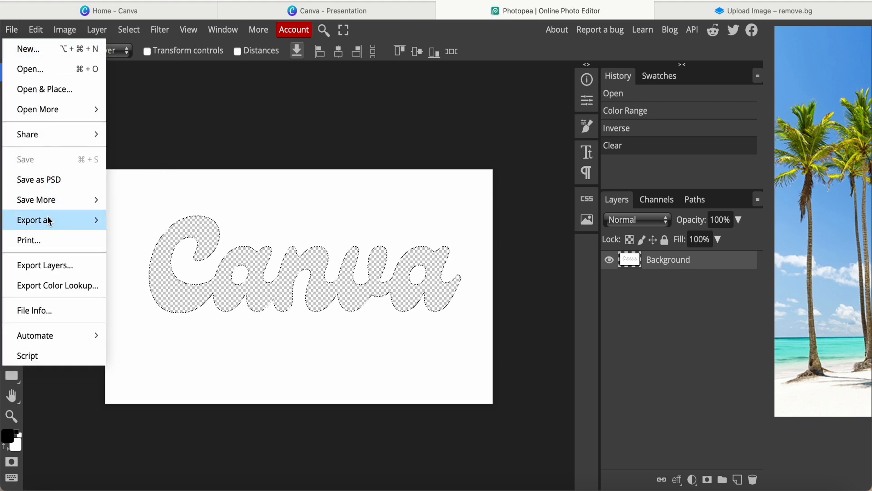
pyautogui.moveTo(49, 220)
pyautogui.click(132, 220)
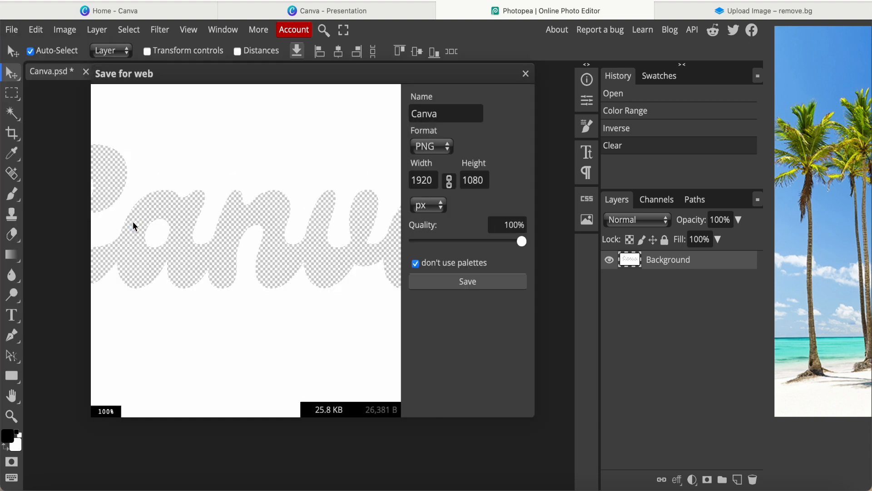
pyautogui.click(446, 110)
pyautogui.write('-white')
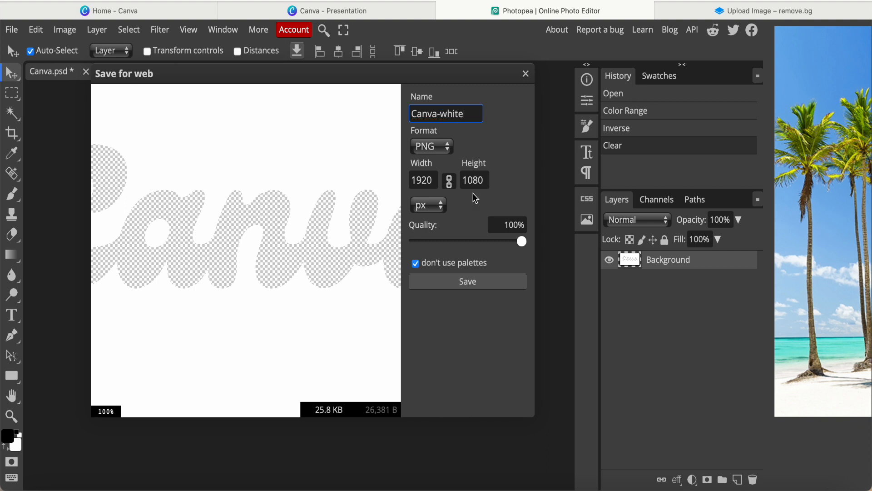
pyautogui.click(467, 281)
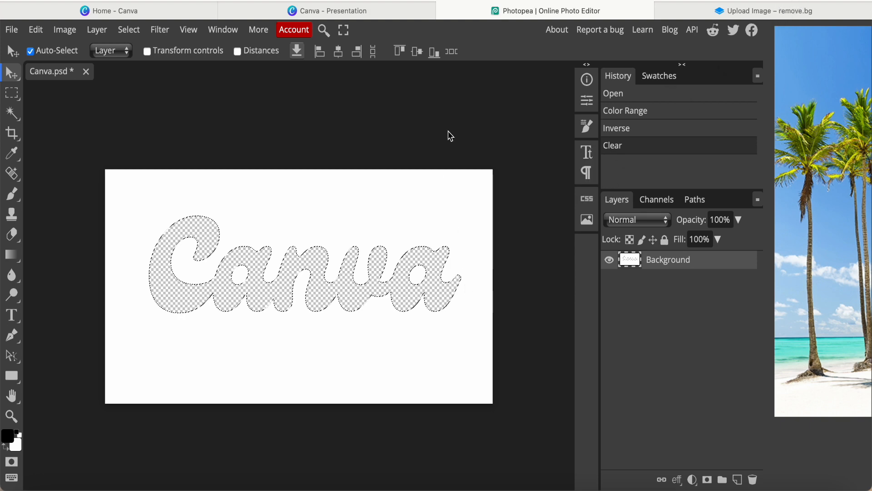
# Switch to the Canva presentation and add a blank page directly after the "photopea" page
pyautogui.click(347, 11)
pyautogui.click(636, 174)
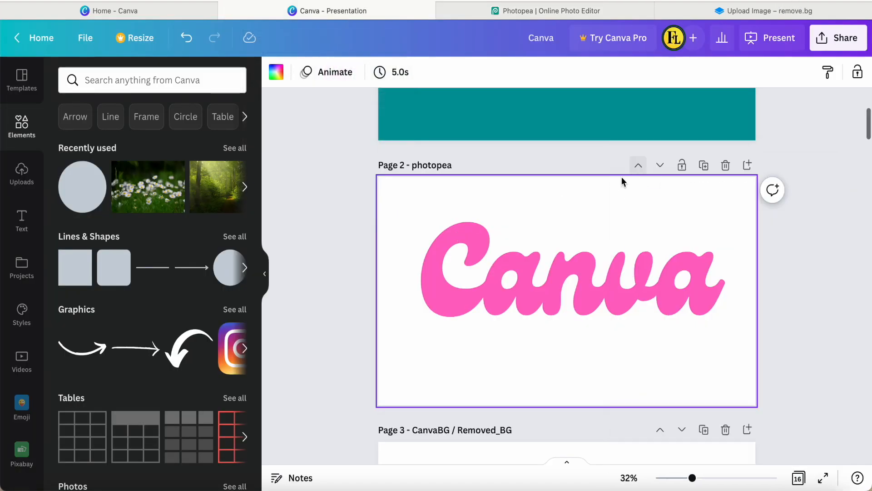
pyautogui.scroll(-5, 331, 287)
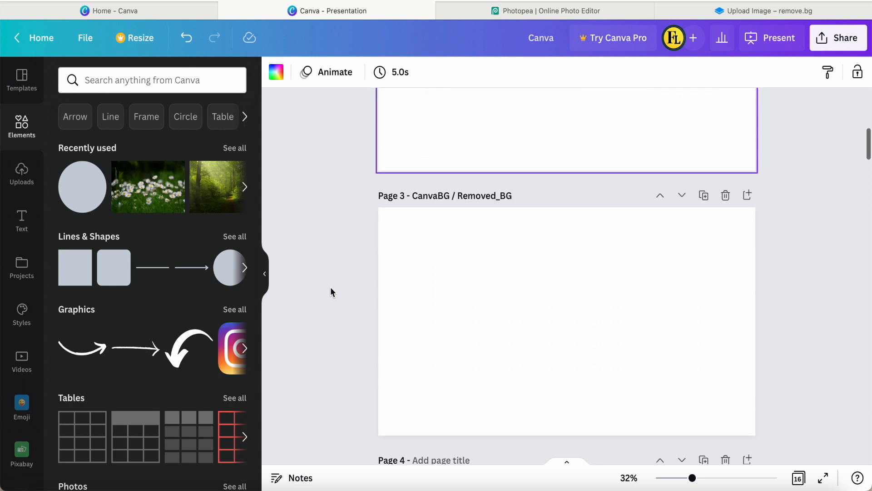
pyautogui.scroll(5, 664, 202)
pyautogui.click(748, 174)
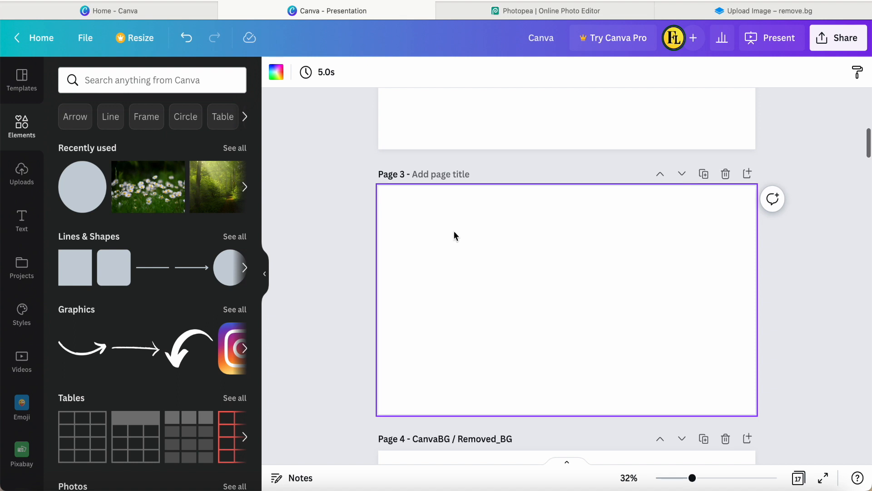
# Place the recently used daisy meadow photo on the new page 3 and set it as the page background
pyautogui.click(145, 194)
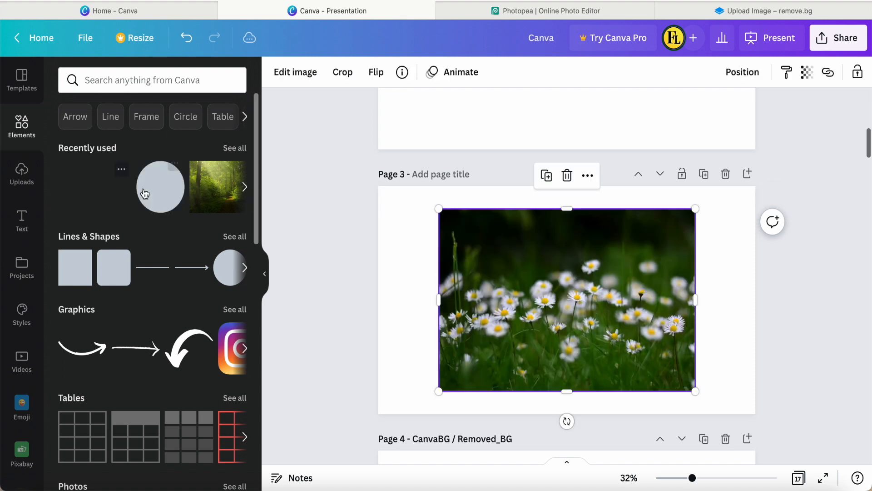
pyautogui.rightClick(519, 305)
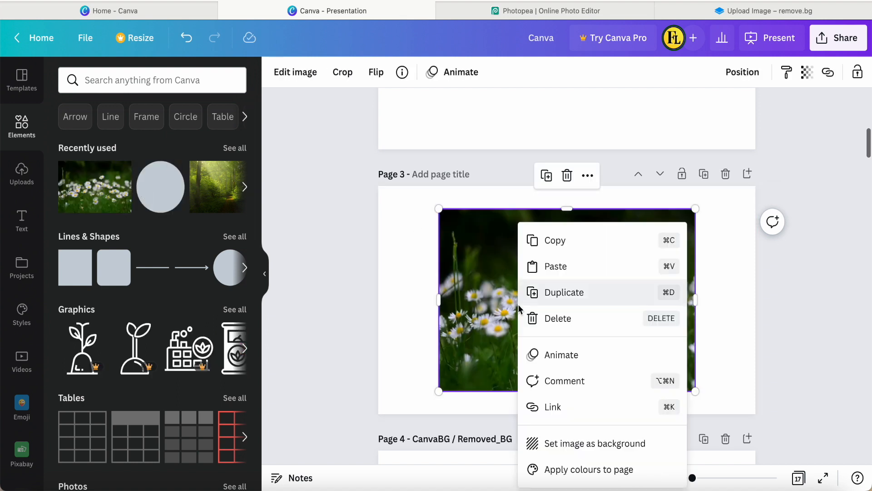
pyautogui.click(576, 449)
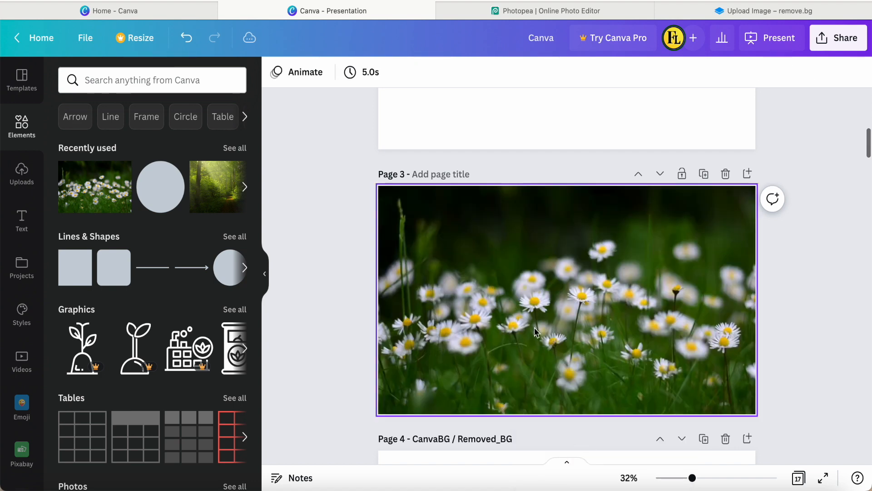
# Upload Canva-bg.png and Canva-white.png from the Downloads folder
pyautogui.click(20, 172)
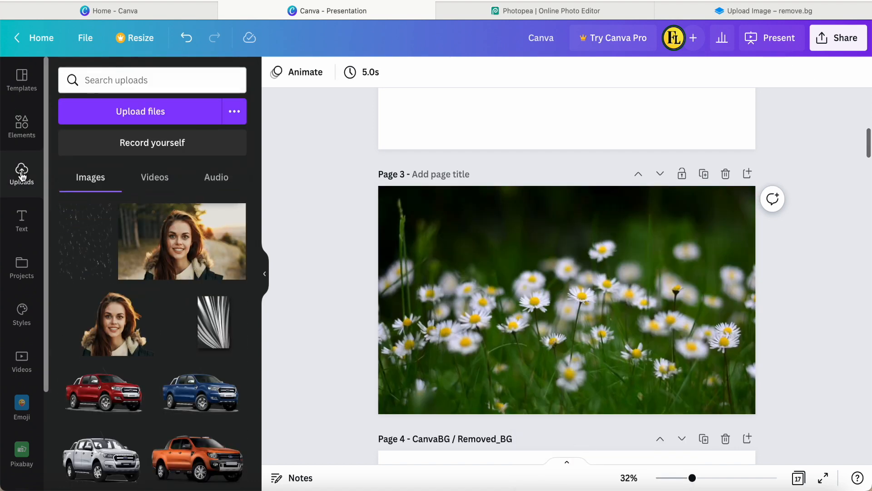
pyautogui.click(141, 112)
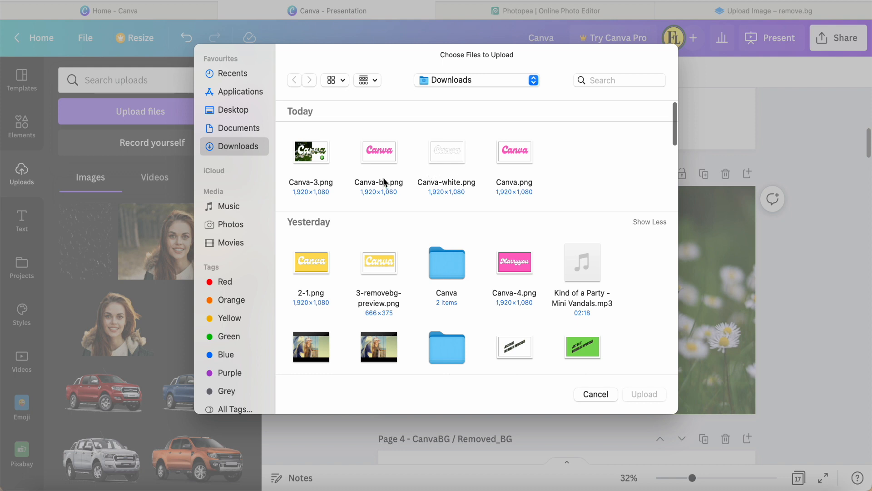
pyautogui.click(382, 150)
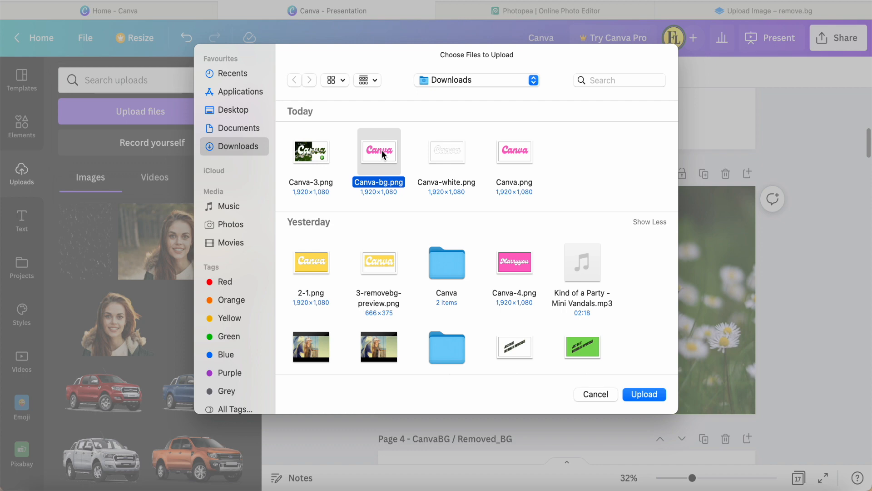
pyautogui.keyDown('super'); pyautogui.click(451, 154); pyautogui.keyUp('super')
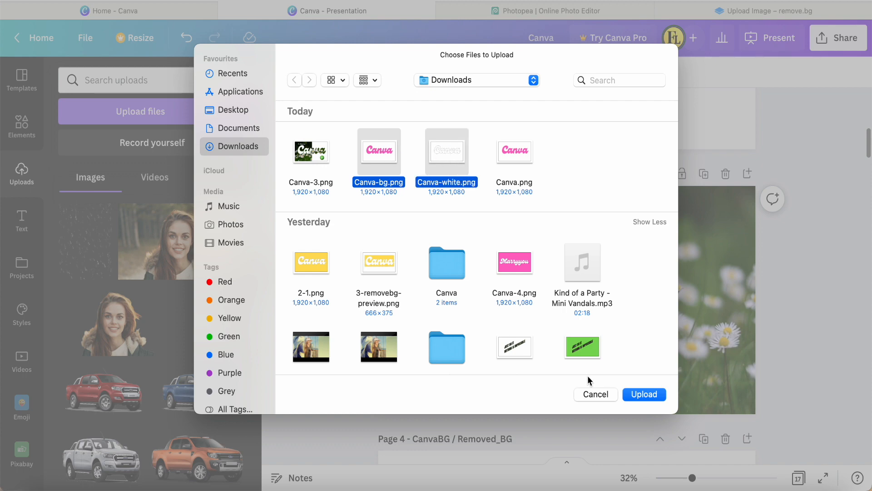
pyautogui.click(637, 395)
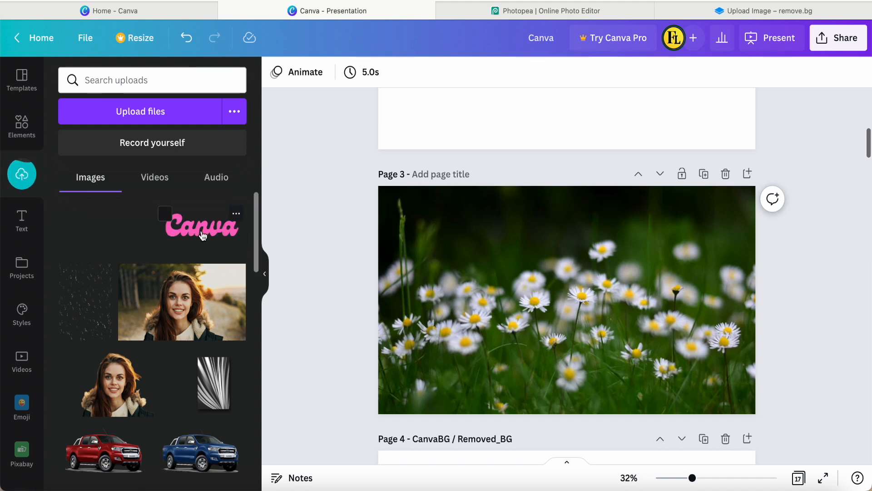
# Place the white cut-out image over the daisy photo, enlarge it to fill page 3, and lock it
pyautogui.click(99, 232)
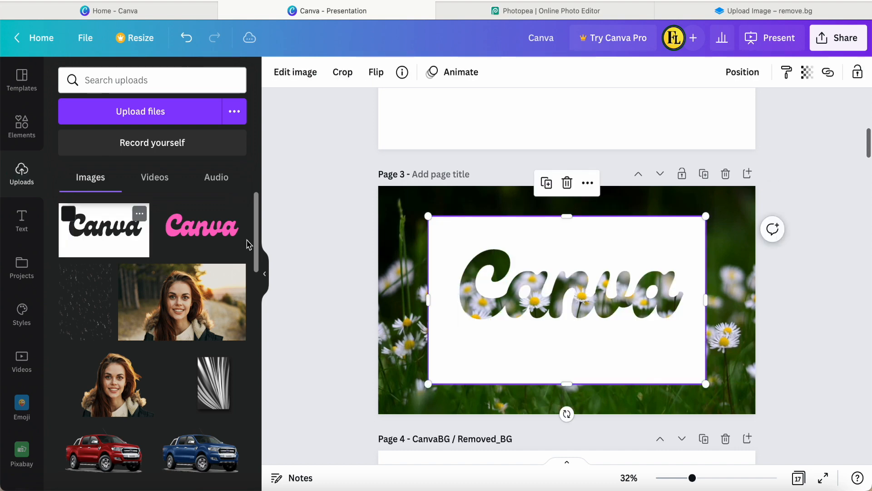
pyautogui.moveTo(427, 386); pyautogui.dragTo(378, 413)
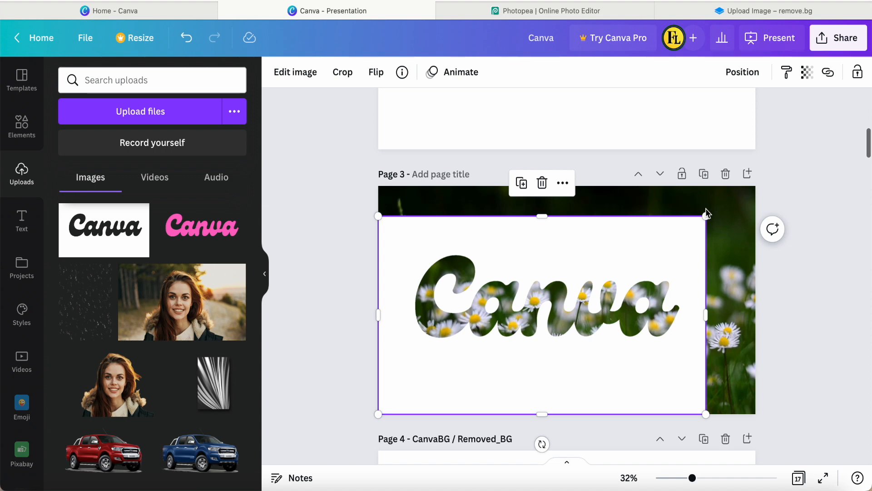
pyautogui.moveTo(706, 215); pyautogui.dragTo(756, 186)
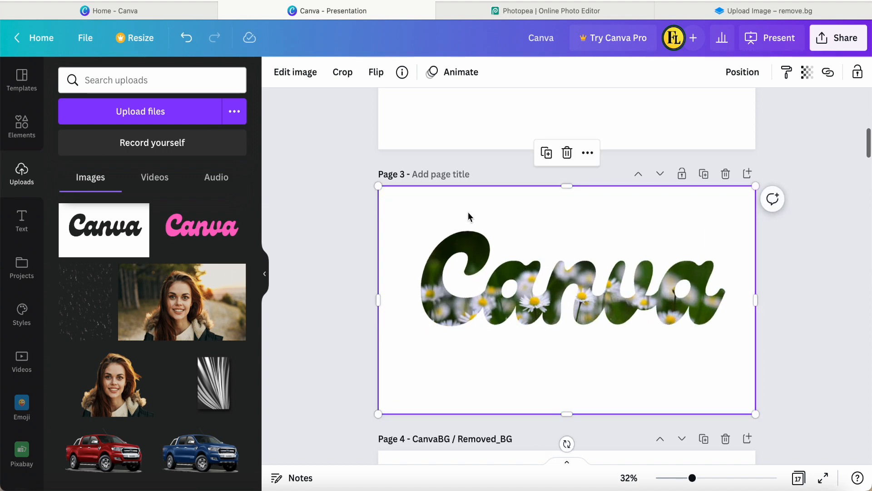
pyautogui.click(857, 75)
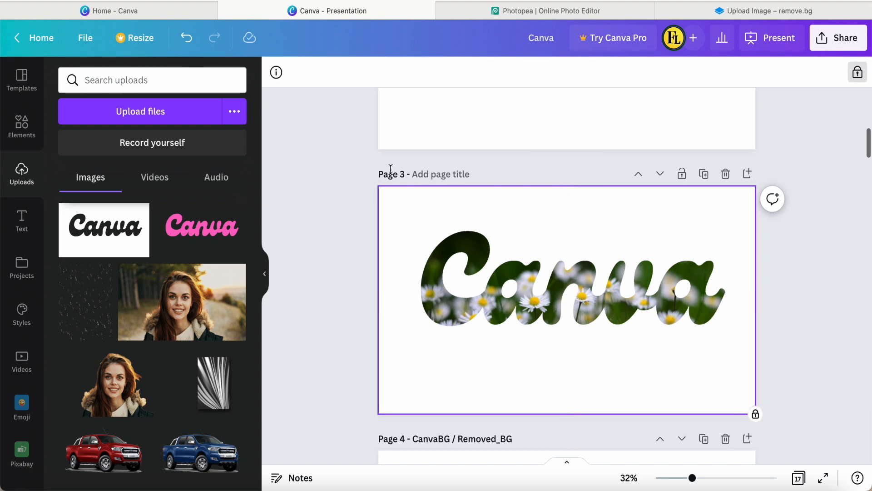
# Download only page 3 as a 1,920 × 1,080 px PNG
pyautogui.click(838, 37)
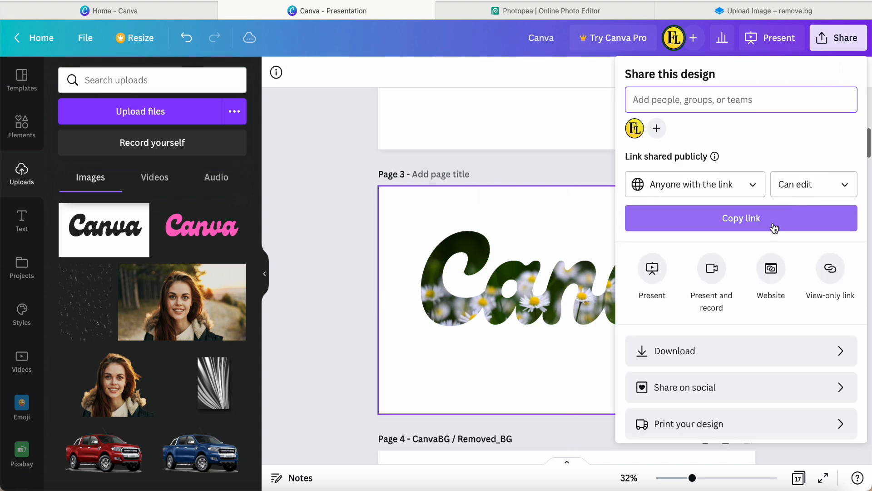
pyautogui.click(762, 362)
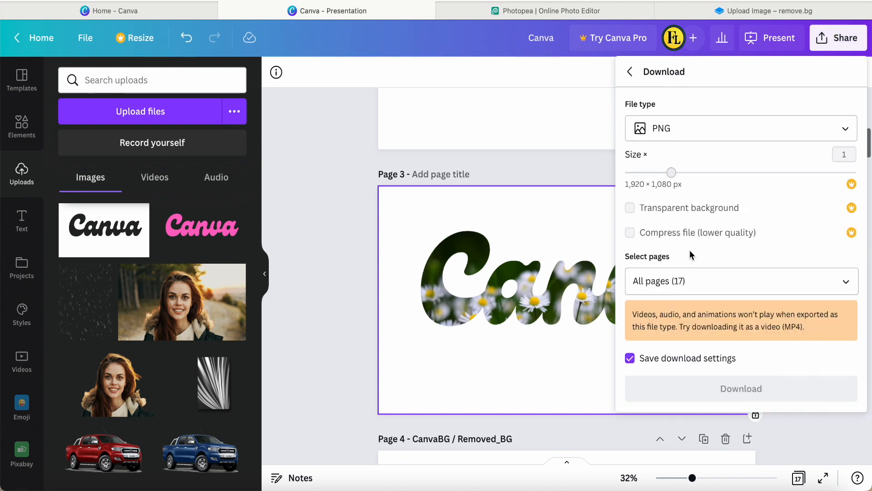
pyautogui.click(844, 282)
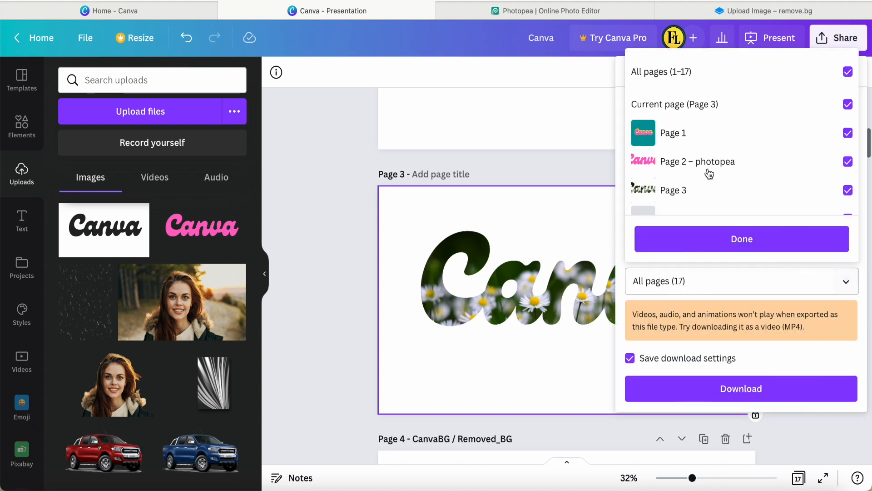
pyautogui.click(672, 76)
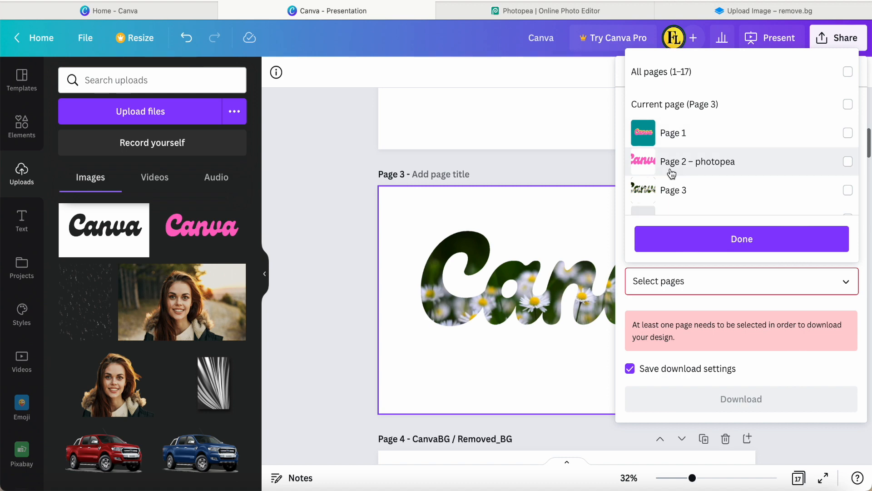
pyautogui.scroll(-2, 668, 191)
pyautogui.click(666, 149)
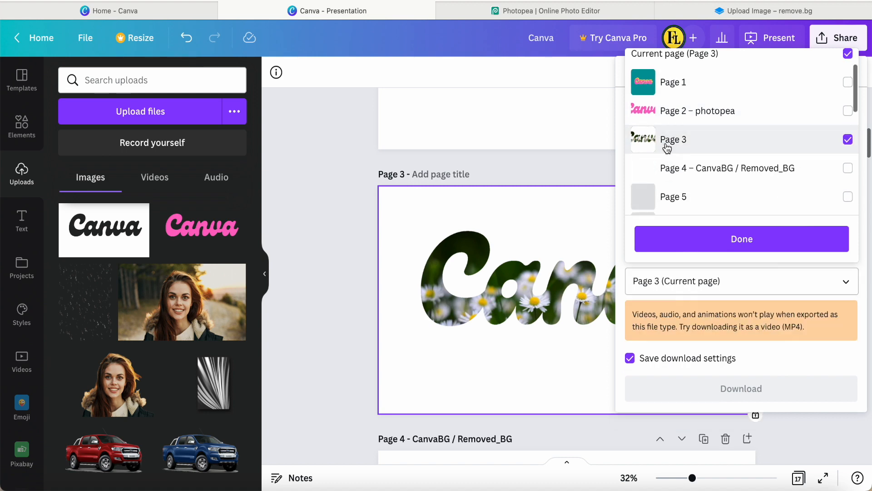
pyautogui.click(733, 239)
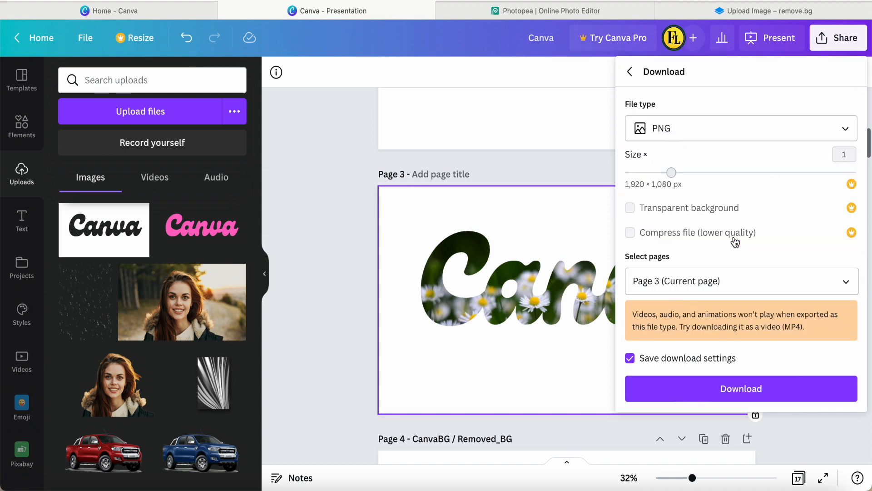
pyautogui.click(746, 391)
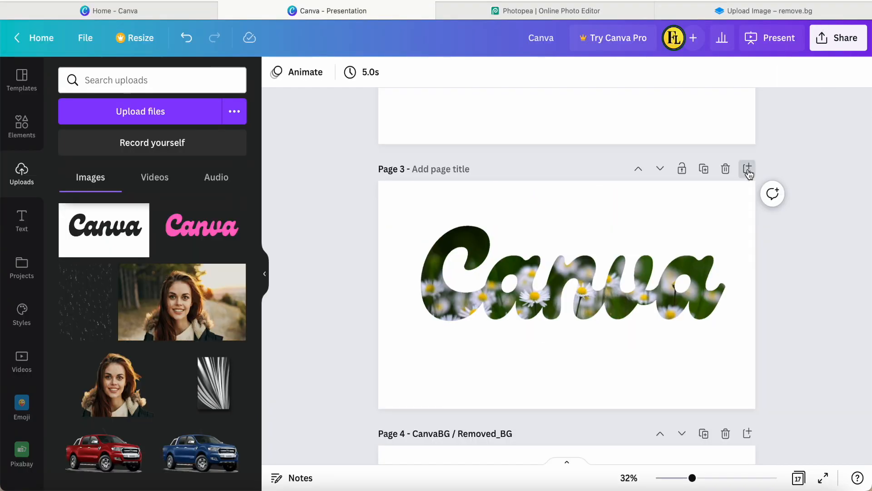
# Add a blank page after page 3 and upload Canva-2.png from the Downloads folder
pyautogui.click(747, 170)
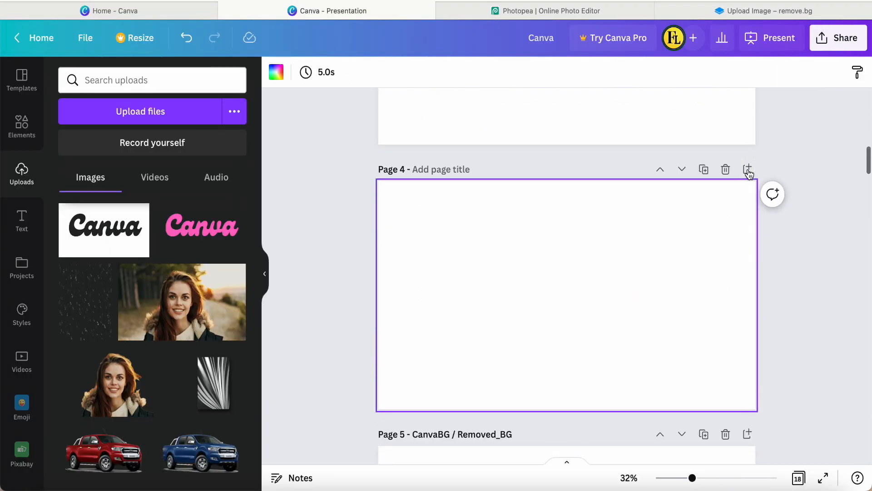
pyautogui.click(136, 113)
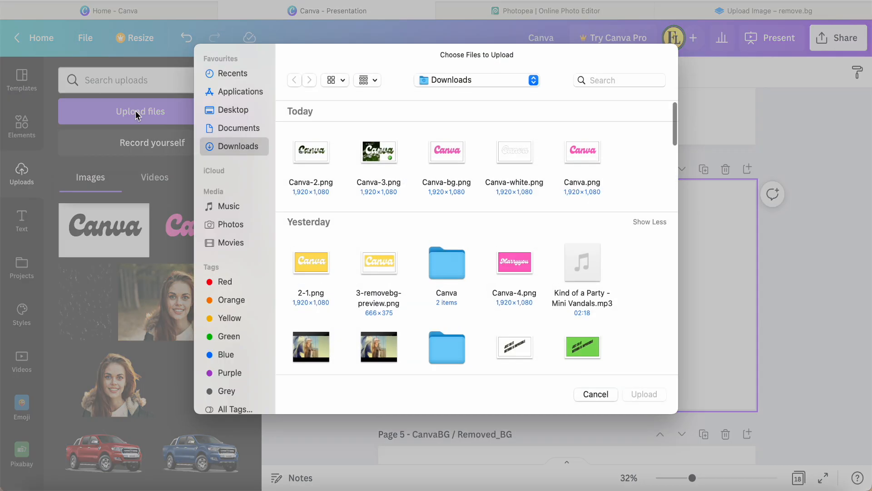
pyautogui.click(310, 154)
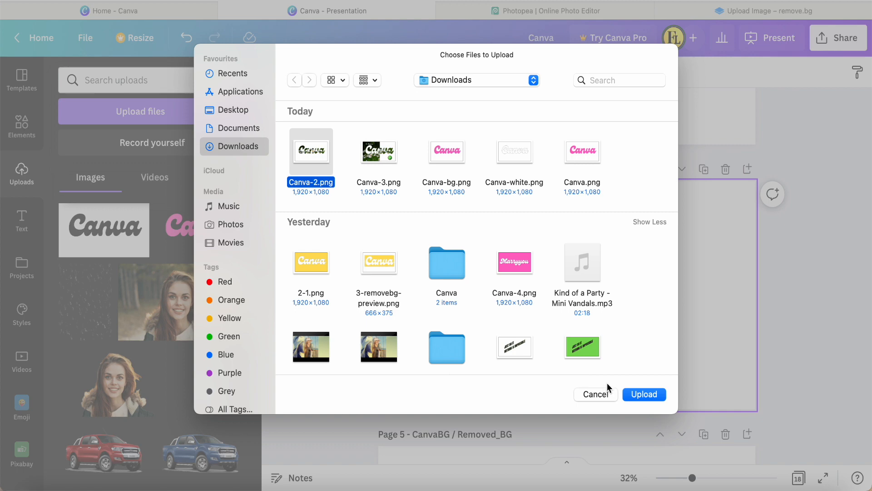
pyautogui.click(643, 394)
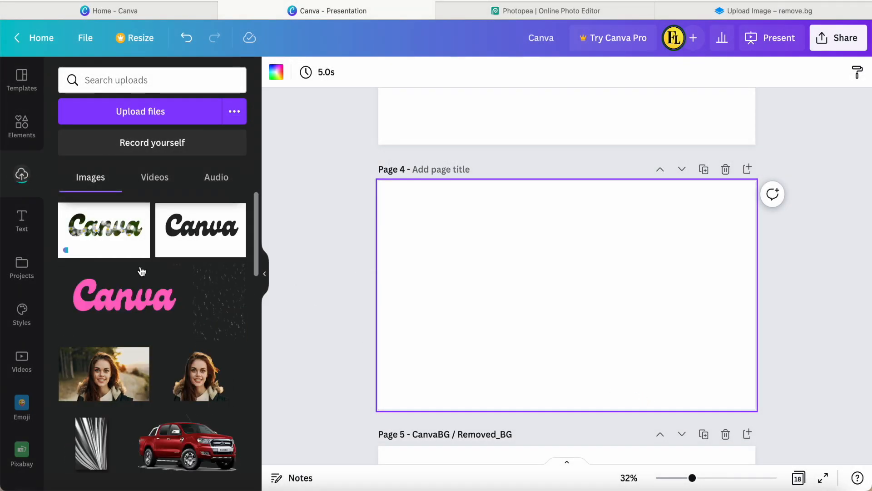
# Place the uploaded daisy-filled lettering image on page 4 and enlarge it to fill the whole page
pyautogui.click(104, 243)
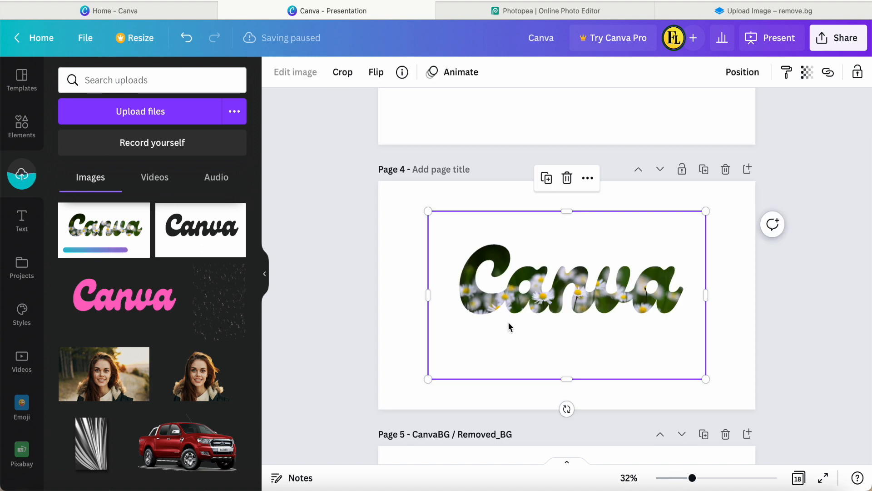
pyautogui.moveTo(508, 324); pyautogui.dragTo(458, 295)
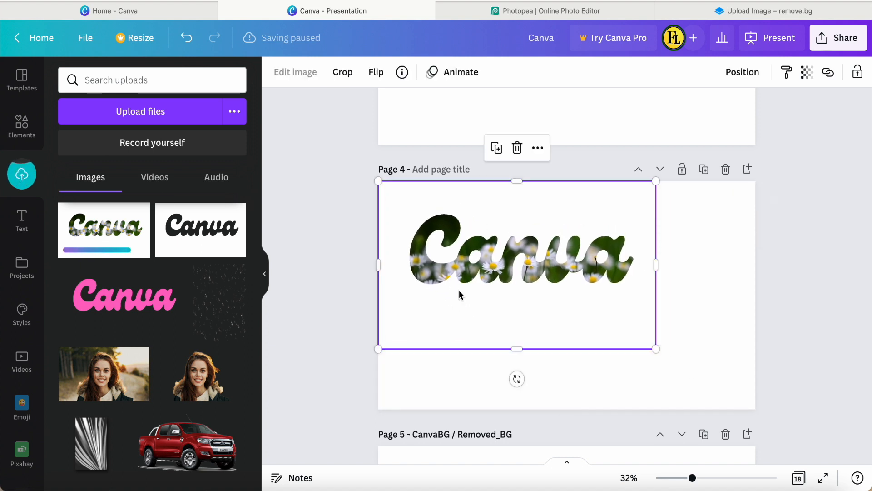
pyautogui.moveTo(656, 348); pyautogui.dragTo(763, 394)
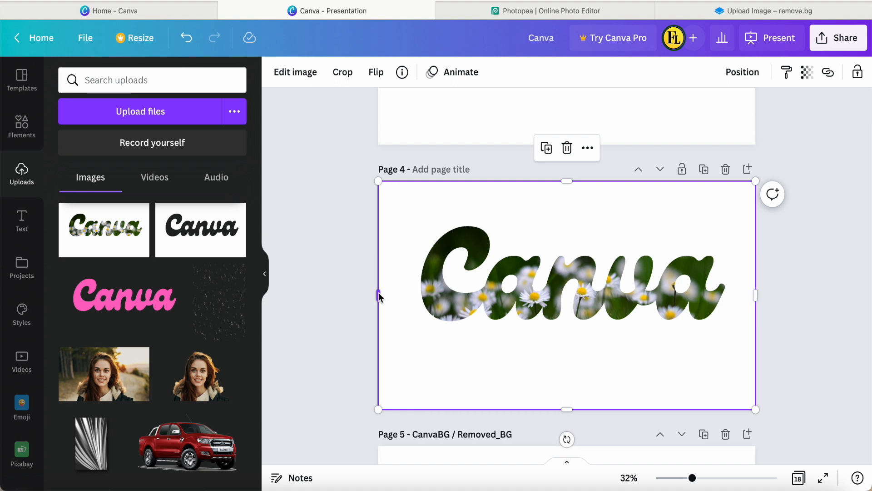
# Crop the lettering image on page 4 from its left edge to the page centre, keeping the right half
pyautogui.moveTo(382, 293); pyautogui.dragTo(569, 301)
pyautogui.click(471, 287)
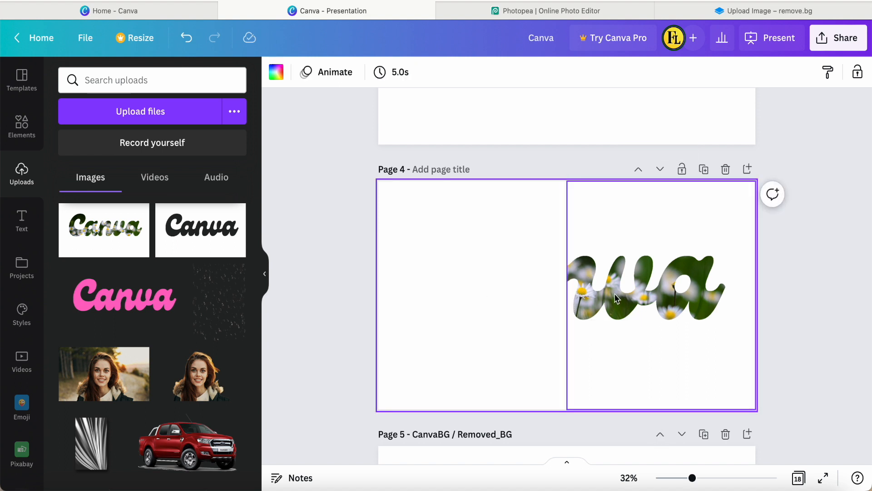
pyautogui.click(650, 364)
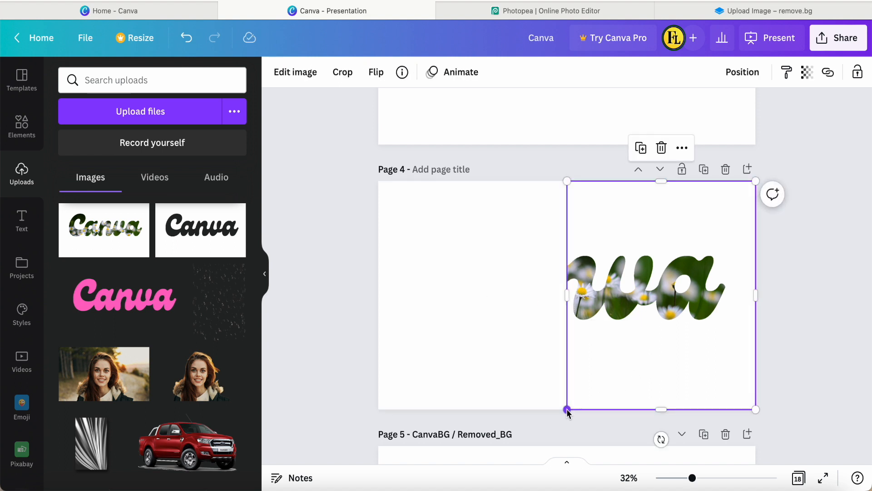
# Add the recently used daisy photo to page 4 and align it with the page's upper-left corner
pyautogui.moveTo(567, 410); pyautogui.dragTo(566, 410)
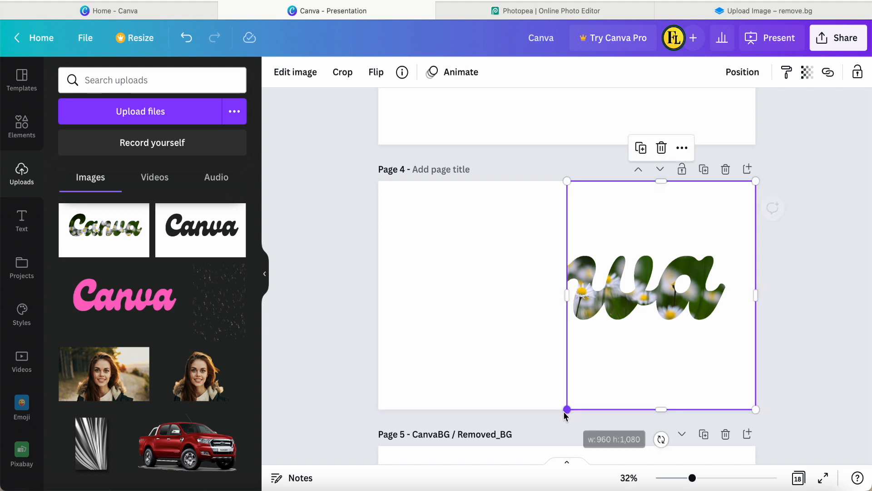
pyautogui.click(472, 298)
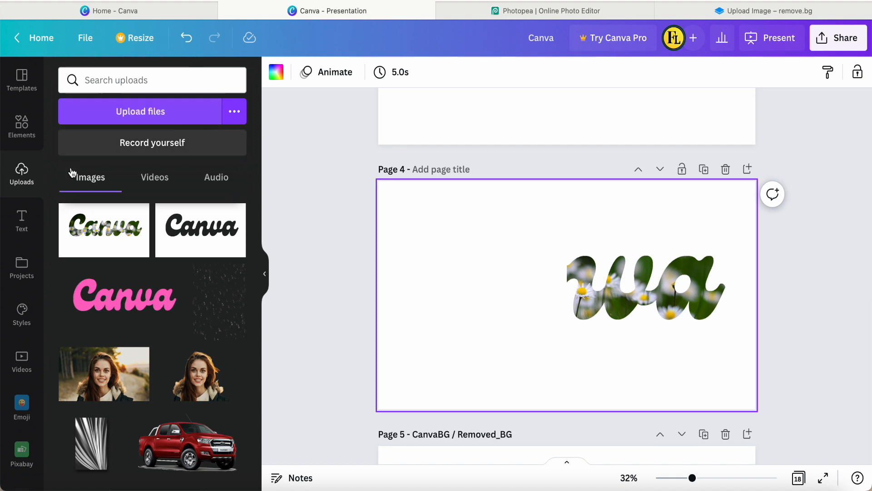
pyautogui.click(23, 125)
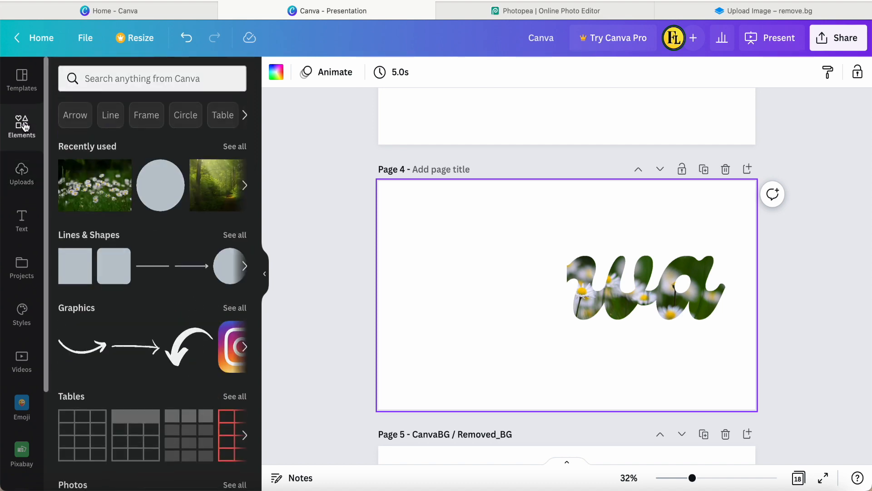
pyautogui.click(120, 177)
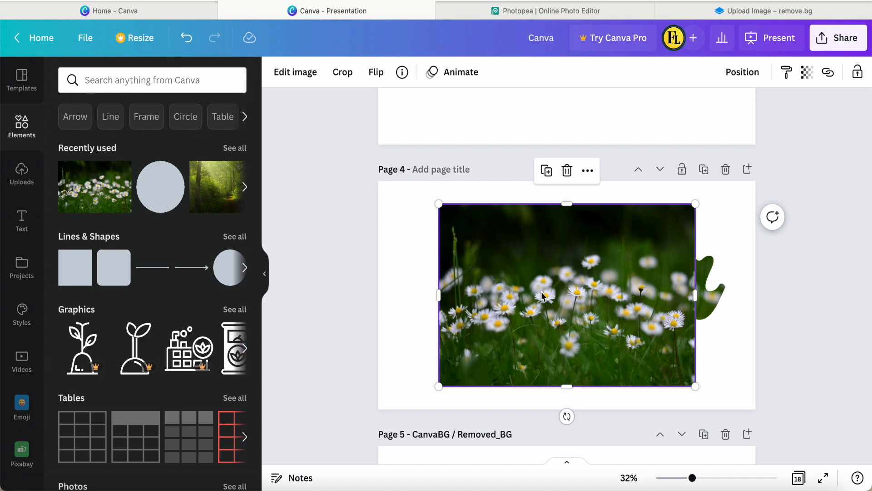
pyautogui.moveTo(543, 296); pyautogui.dragTo(482, 271)
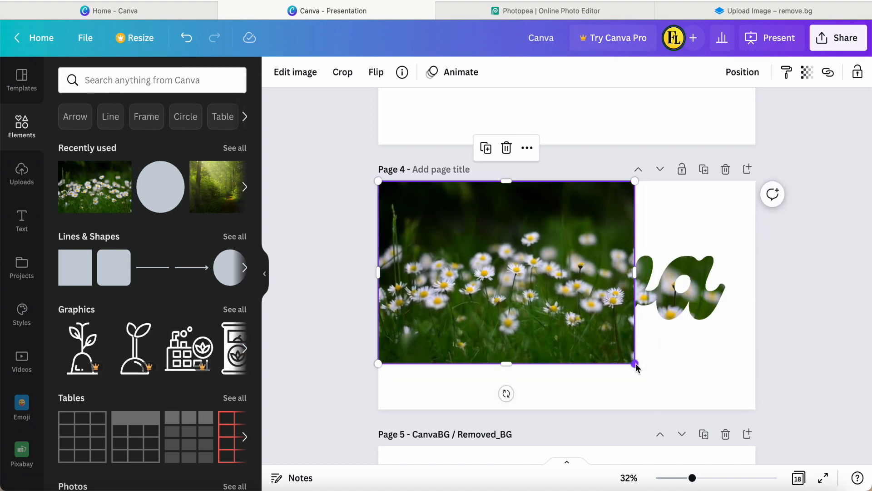
# Enlarge the daisy photo on page 4 to the full page width and crop its right side to the page centre
pyautogui.moveTo(637, 364); pyautogui.dragTo(770, 429)
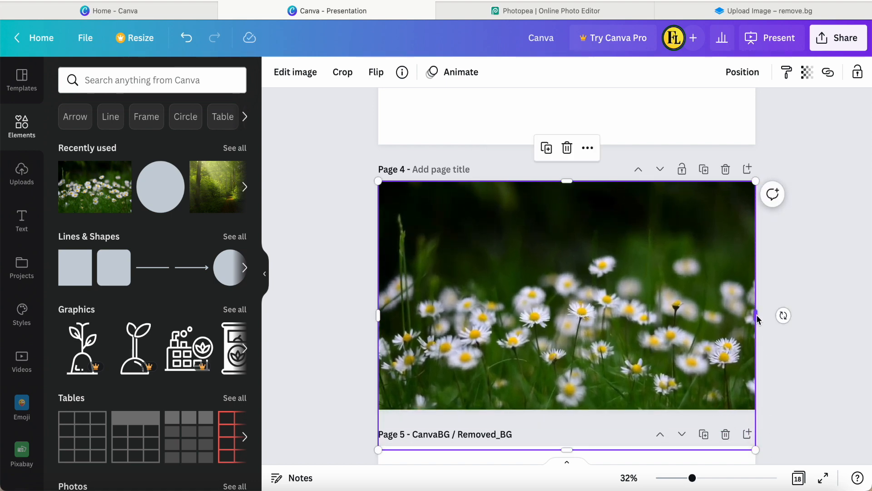
pyautogui.moveTo(757, 318); pyautogui.dragTo(567, 330)
pyautogui.click(340, 309)
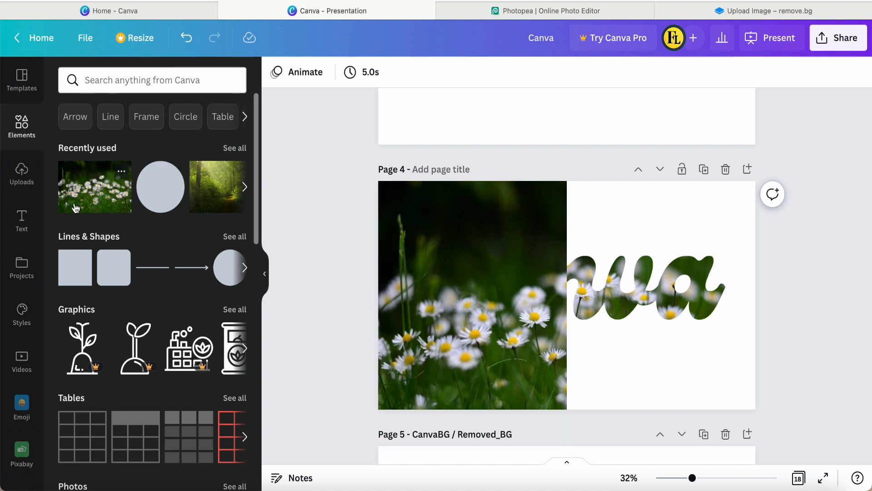
# Add the uploaded pink Canva lettering image to page 4 and align it with the page's upper-left corner
pyautogui.click(22, 221)
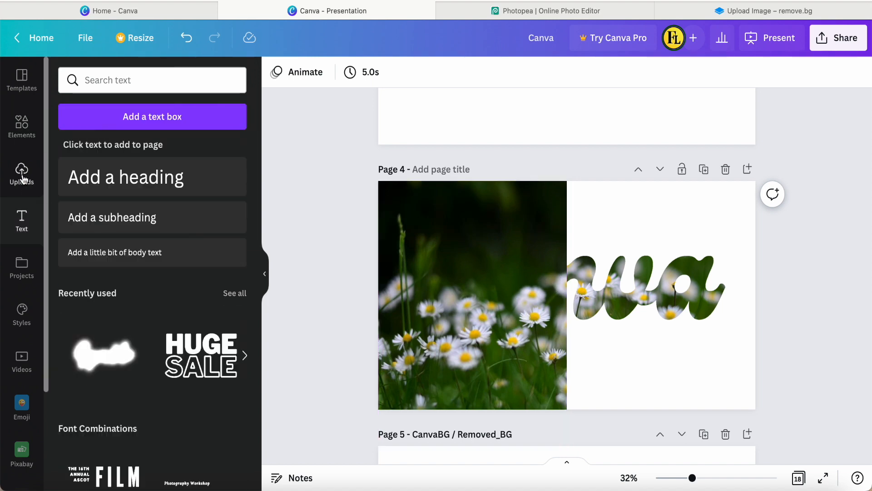
pyautogui.click(22, 177)
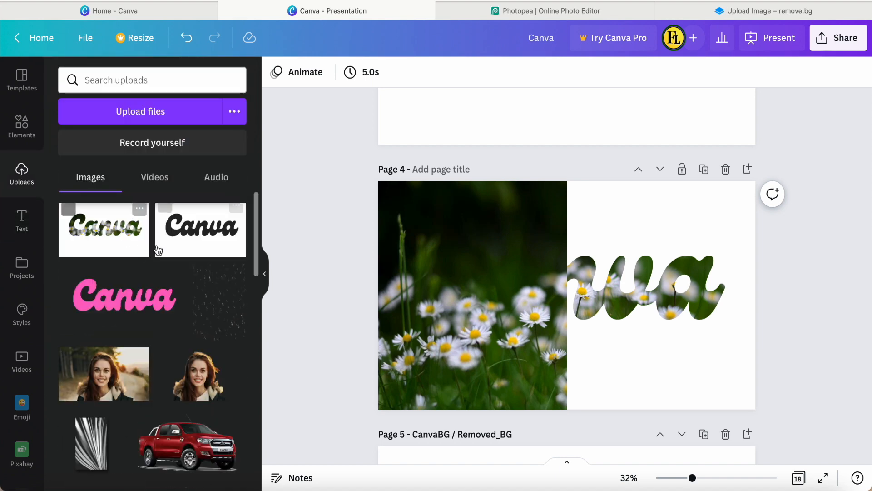
pyautogui.click(136, 303)
pyautogui.scroll(-1, 454, 237)
pyautogui.moveTo(454, 238); pyautogui.dragTo(433, 218)
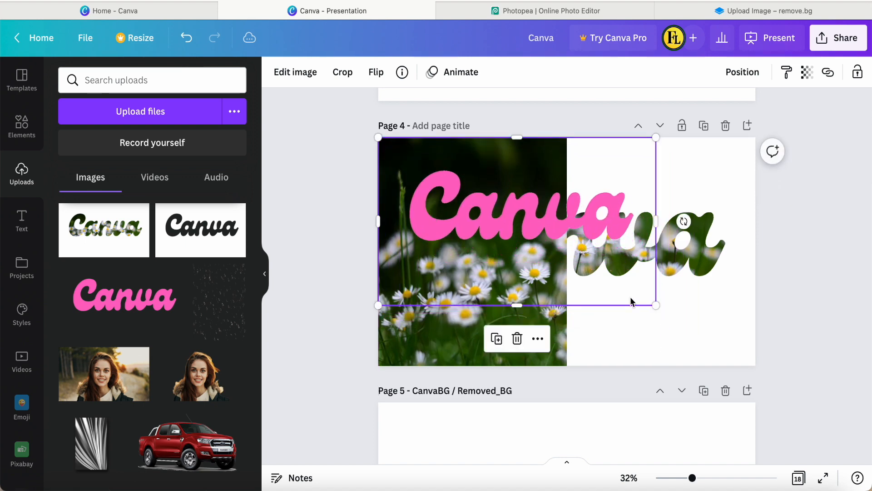
# Enlarge the pink lettering image to fill page 4 and crop its right side to the page centre
pyautogui.moveTo(655, 305); pyautogui.dragTo(755, 364)
pyautogui.moveTo(756, 254); pyautogui.dragTo(568, 263)
pyautogui.click(341, 255)
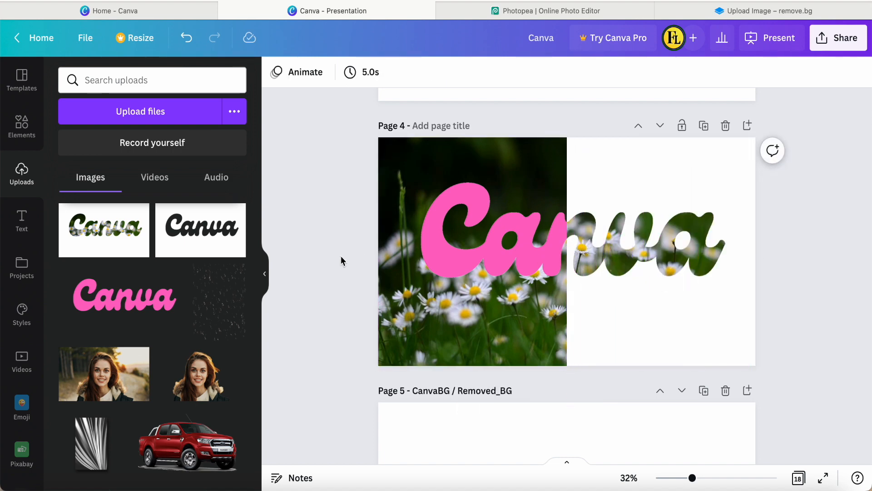
# Give the pink lettering image on page 4 the Cherry Duotone effect and open its colour settings
pyautogui.click(474, 264)
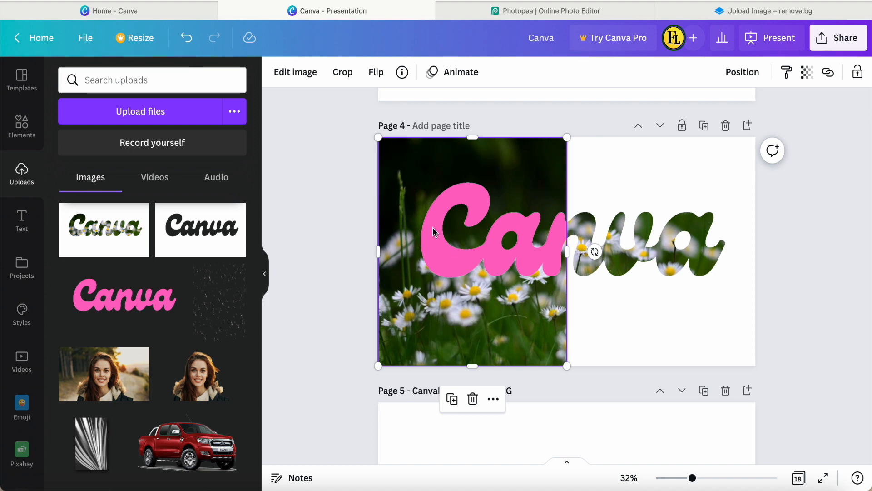
pyautogui.click(295, 72)
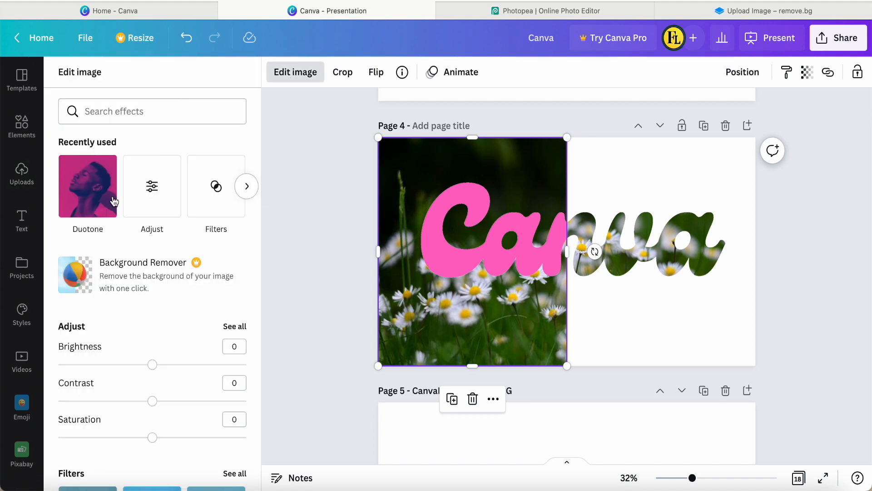
pyautogui.click(95, 198)
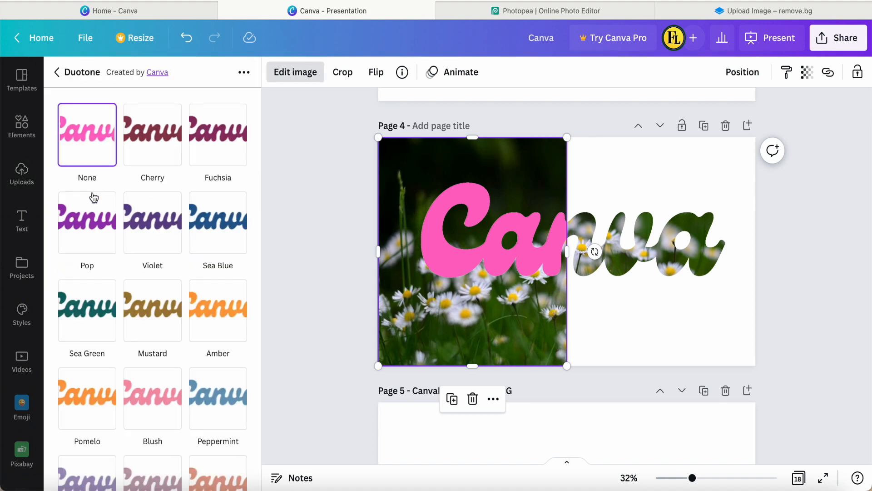
pyautogui.click(150, 149)
pyautogui.click(150, 148)
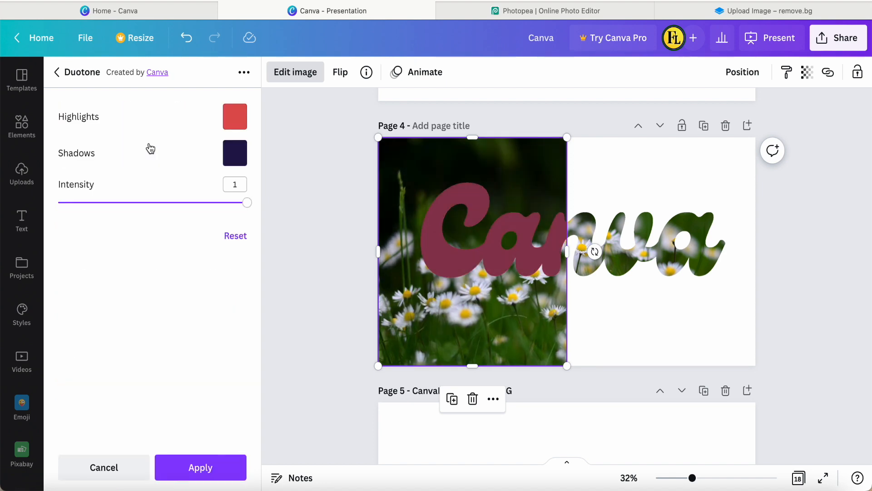
# Set both the Highlights and Shadows of the lettering's Duotone effect to white and apply it
pyautogui.click(235, 116)
pyautogui.click(361, 237)
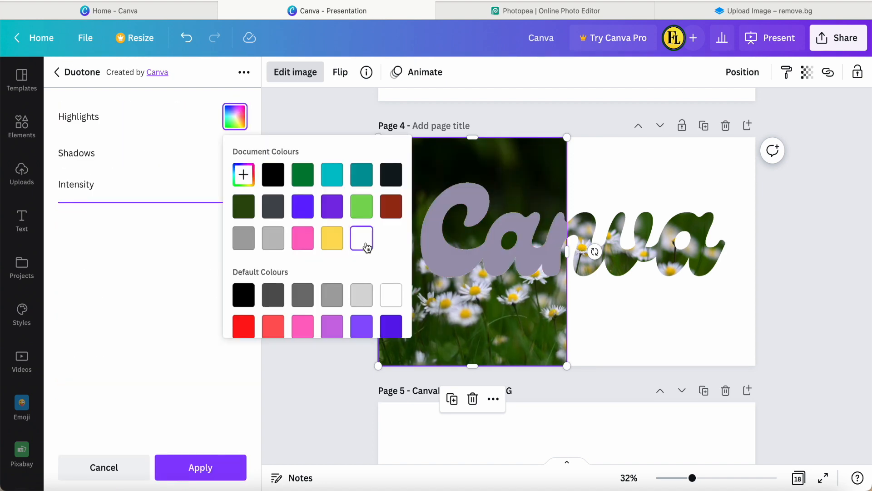
pyautogui.click(209, 207)
pyautogui.click(233, 162)
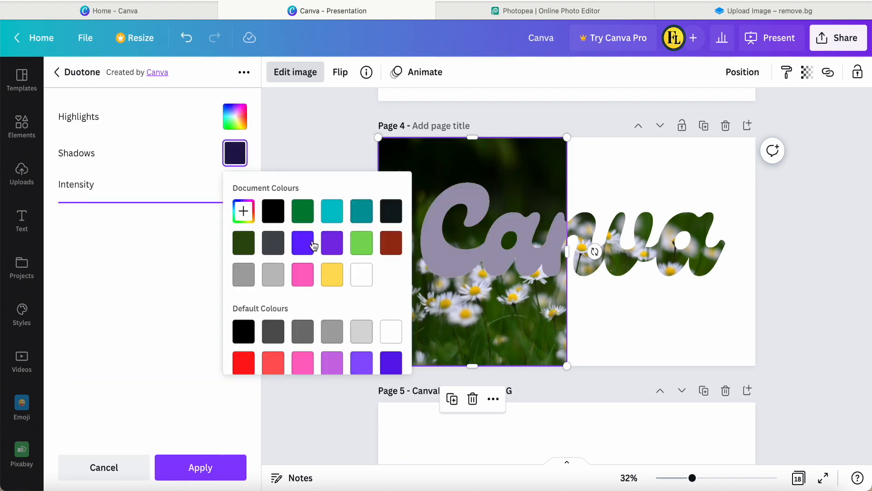
pyautogui.click(361, 275)
pyautogui.click(199, 469)
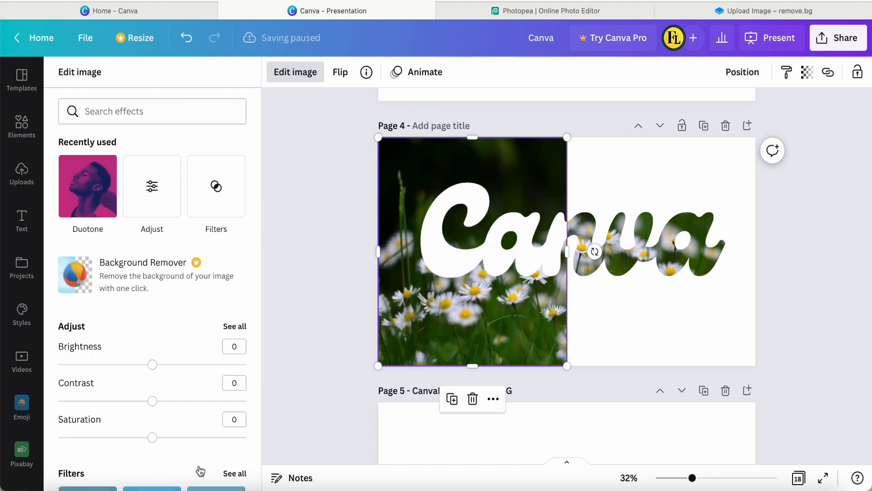
pyautogui.click(307, 295)
pyautogui.click(307, 299)
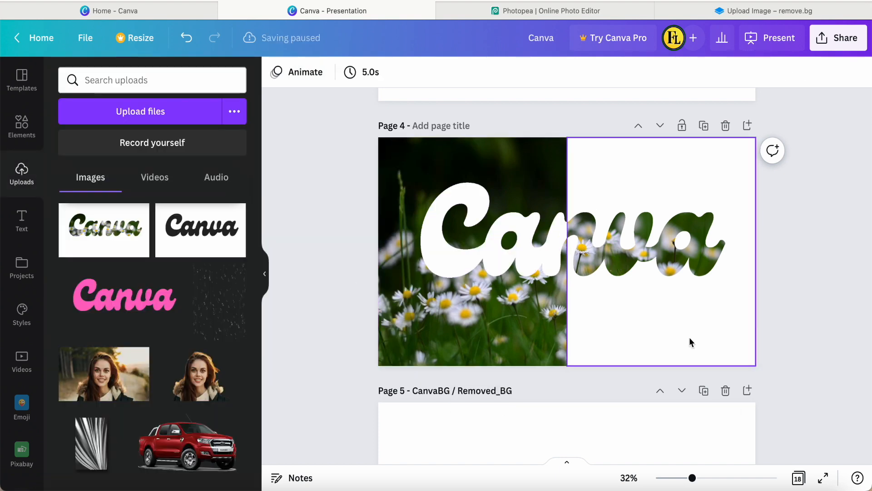
# Preview the finished page 4 design in full screen and return to the editor
pyautogui.click(821, 482)
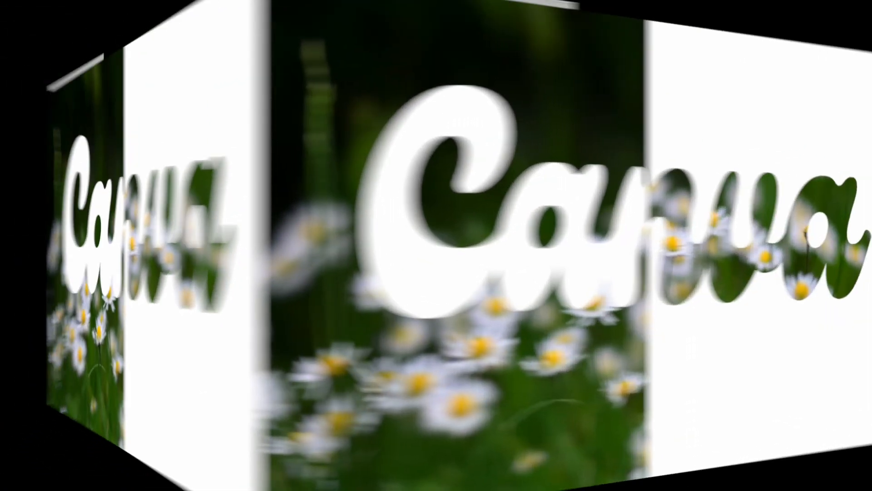
pyautogui.press('Escape')
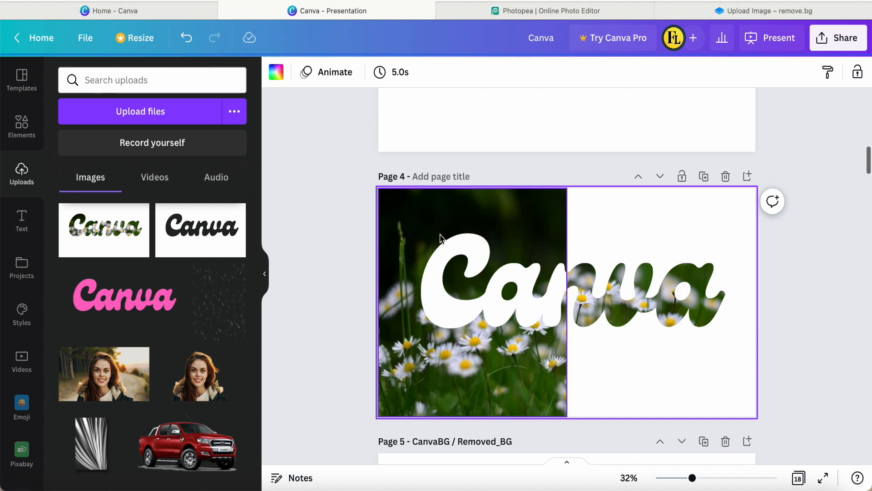
pyautogui.click(343, 258)
# Copy the pink Canva text box from page 2
pyautogui.scroll(-5, 315, 279)
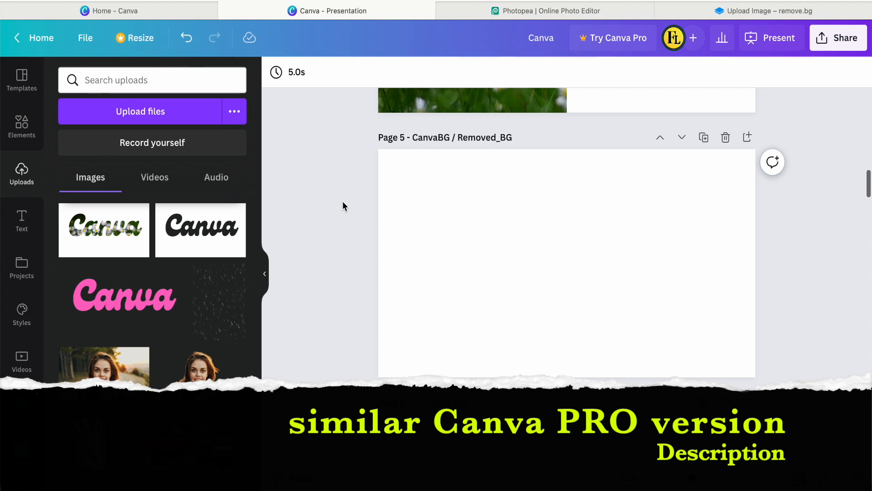
pyautogui.scroll(1, 410, 207)
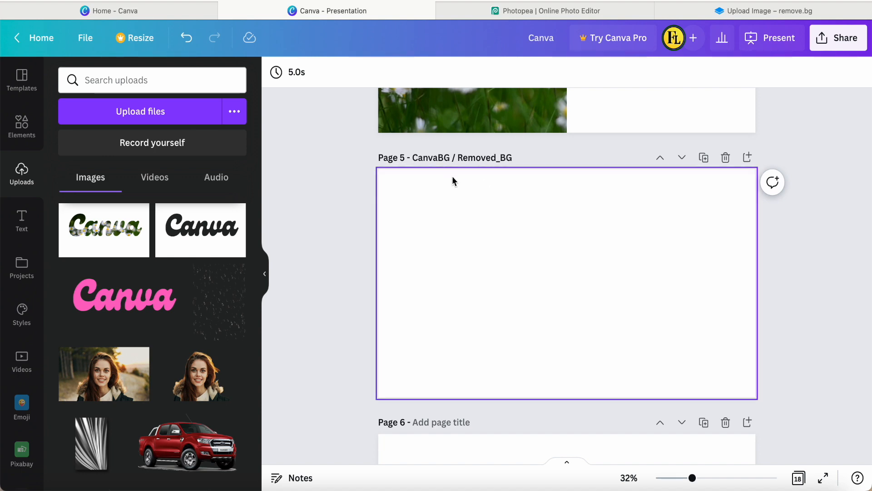
pyautogui.scroll(10, 326, 233)
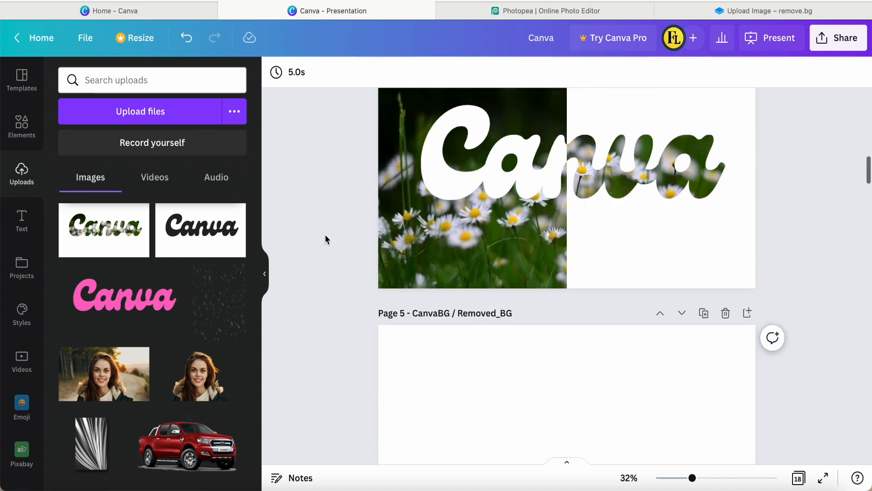
pyautogui.scroll(1, 326, 238)
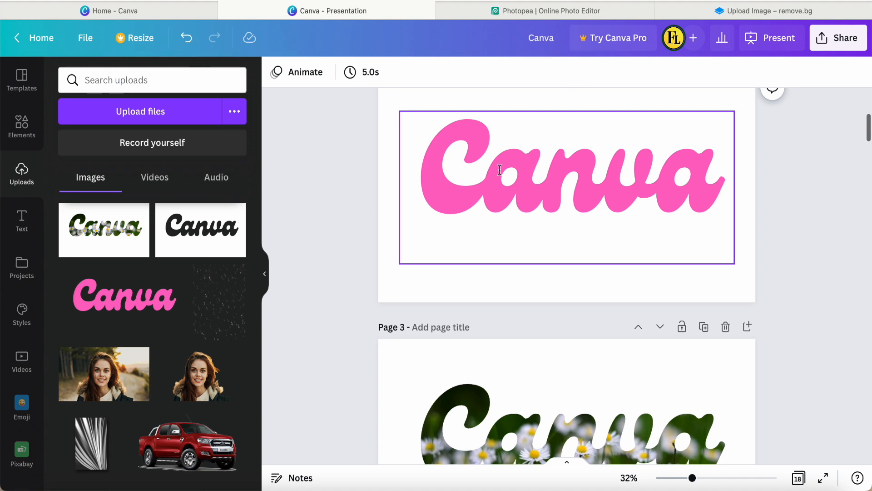
pyautogui.click(512, 173)
pyautogui.rightClick(512, 173)
pyautogui.click(544, 192)
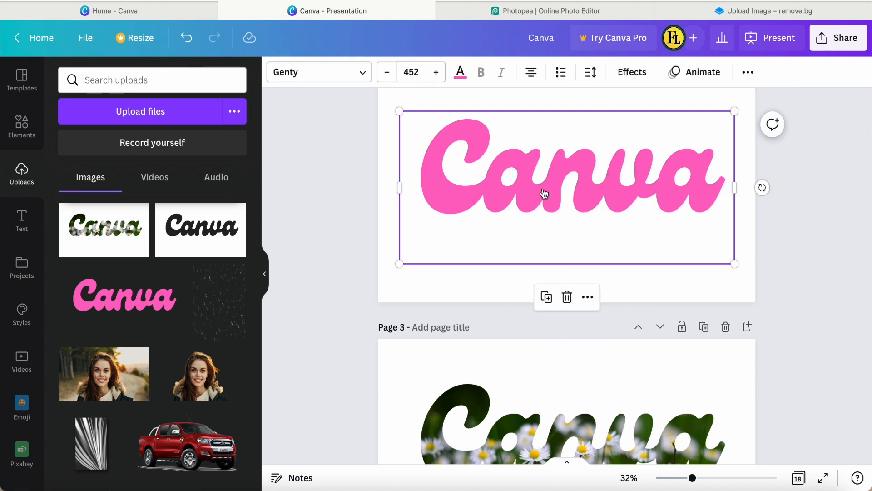
# Paste the copied pink Canva text onto page 5, CanvaBG / Removed_BG
pyautogui.scroll(-15, 502, 222)
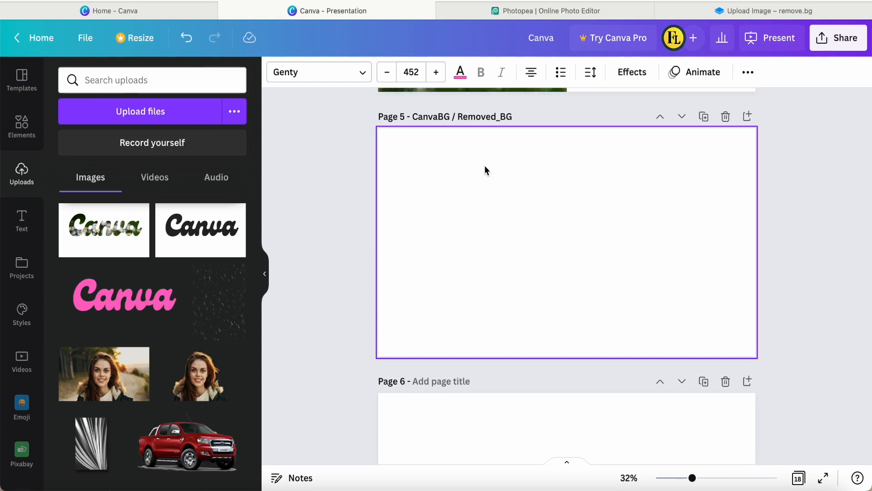
pyautogui.rightClick(474, 210)
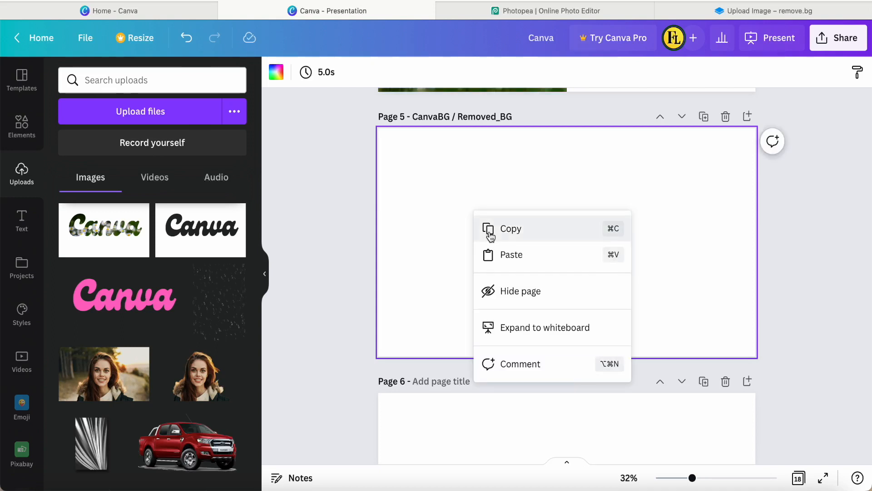
pyautogui.click(438, 204)
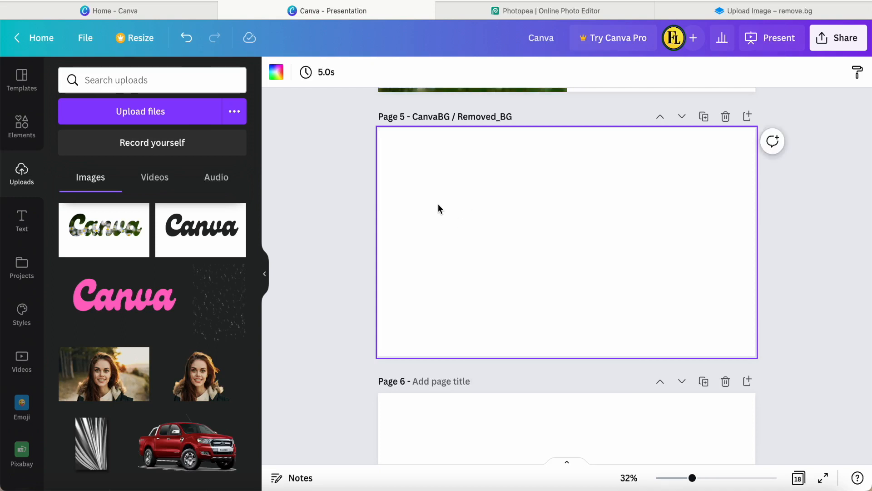
pyautogui.scroll(2, 438, 208)
pyautogui.rightClick(440, 226)
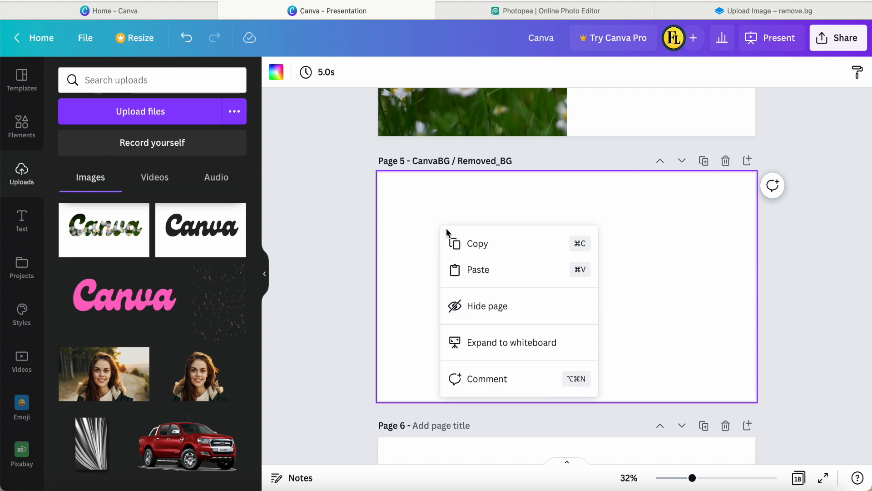
pyautogui.click(475, 272)
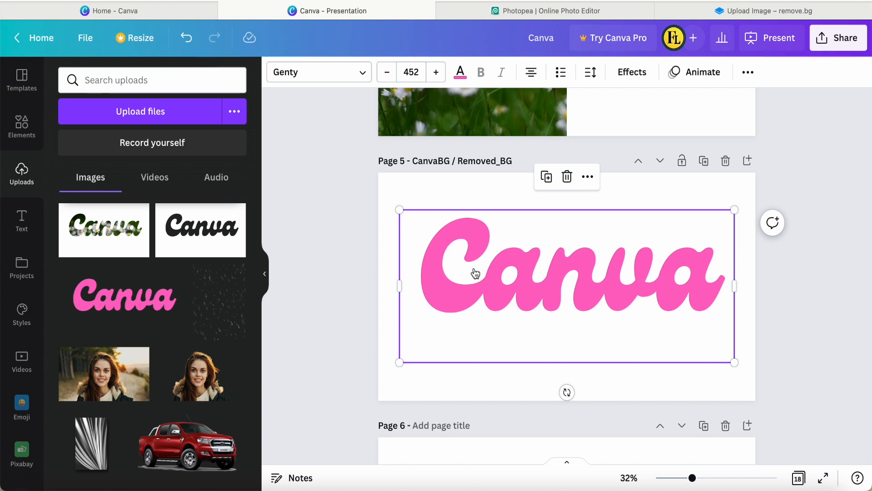
# Add a square shape to page 5 and fill it with the yellow document colour
pyautogui.click(21, 124)
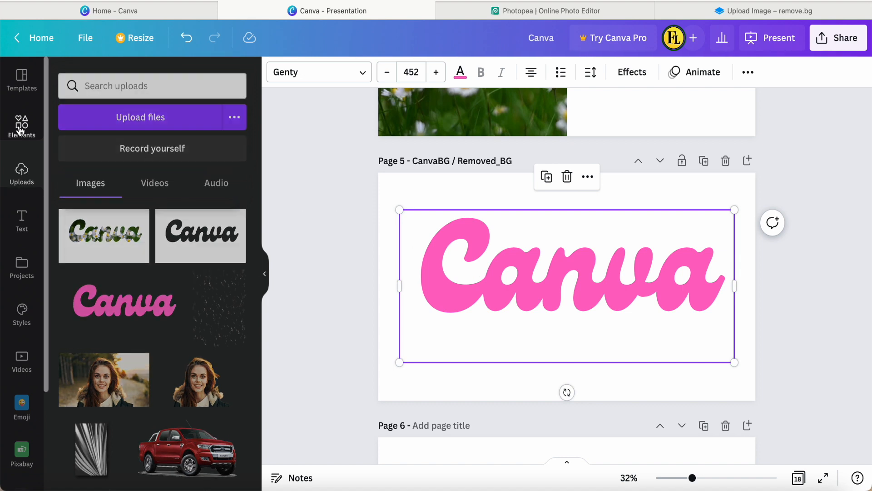
pyautogui.click(80, 272)
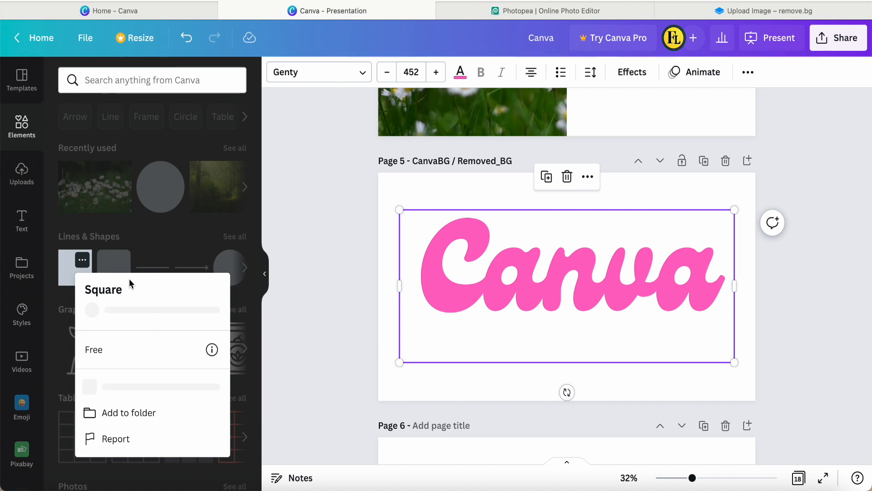
pyautogui.click(65, 273)
pyautogui.click(65, 273)
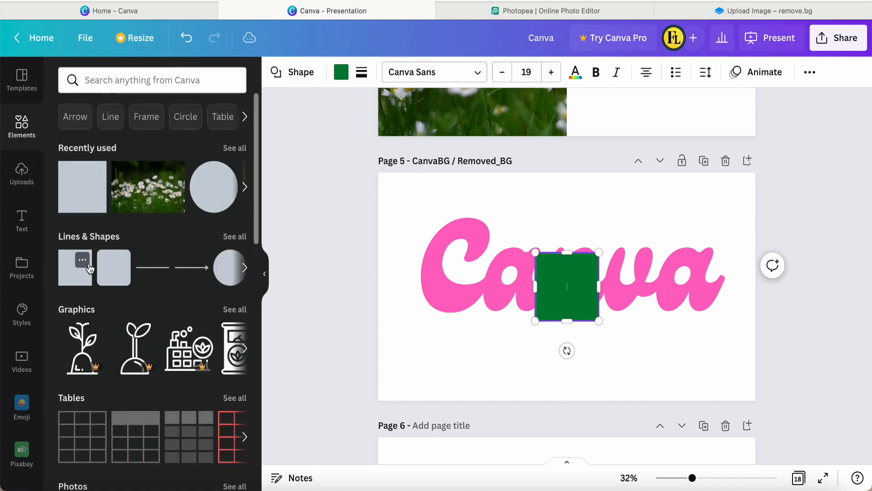
pyautogui.click(342, 72)
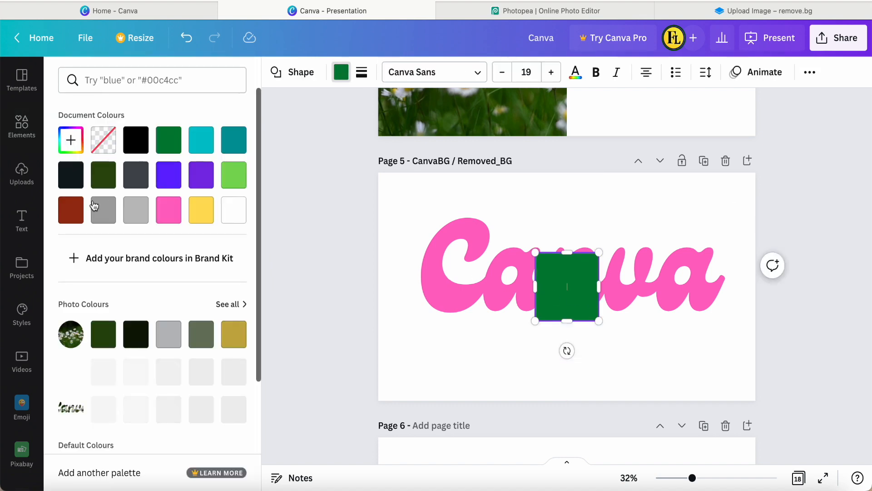
pyautogui.click(202, 216)
# Stretch the yellow square into a rectangle covering the Canva lettering and send it to the back
pyautogui.moveTo(577, 300); pyautogui.dragTo(582, 327)
pyautogui.moveTo(583, 269); pyautogui.dragTo(735, 267)
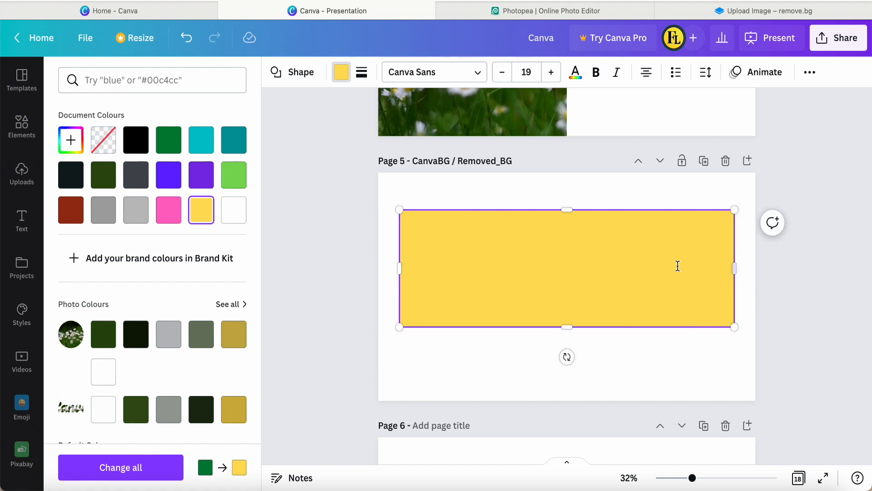
pyautogui.rightClick(531, 268)
pyautogui.click(449, 372)
pyautogui.rightClick(477, 262)
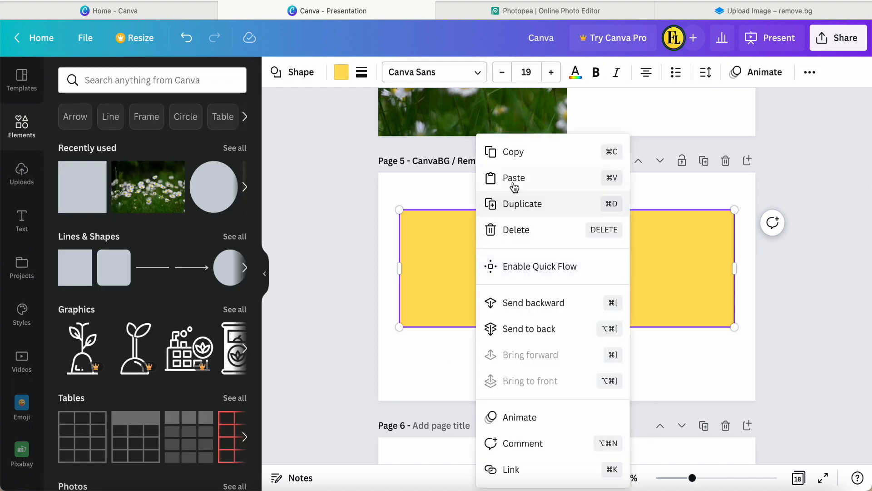
pyautogui.click(524, 333)
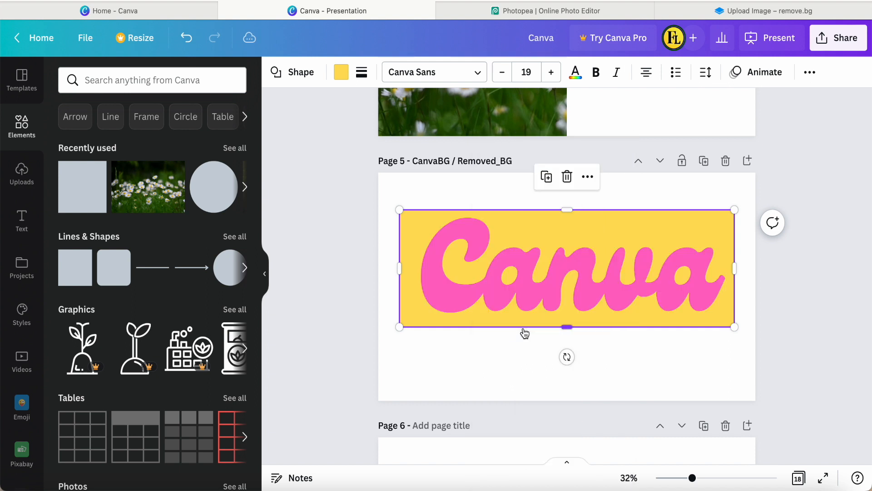
# Change the colour of the Canva lettering on page 5 to white
pyautogui.click(594, 268)
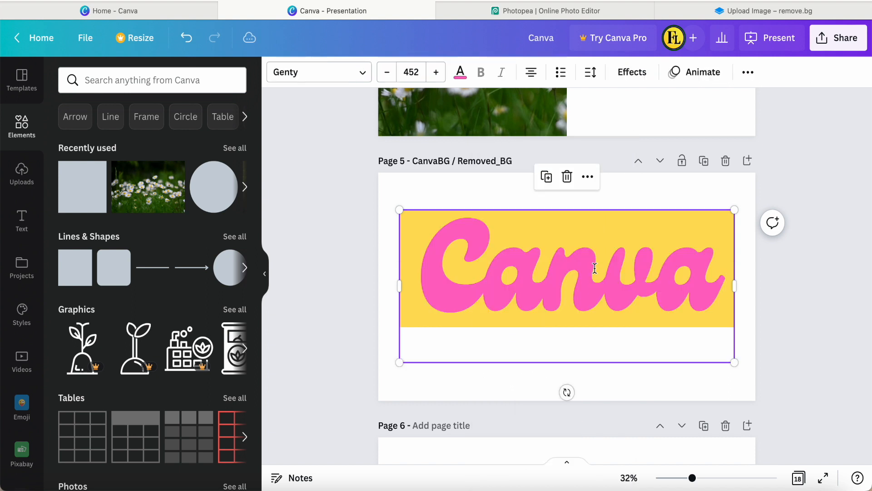
pyautogui.click(460, 71)
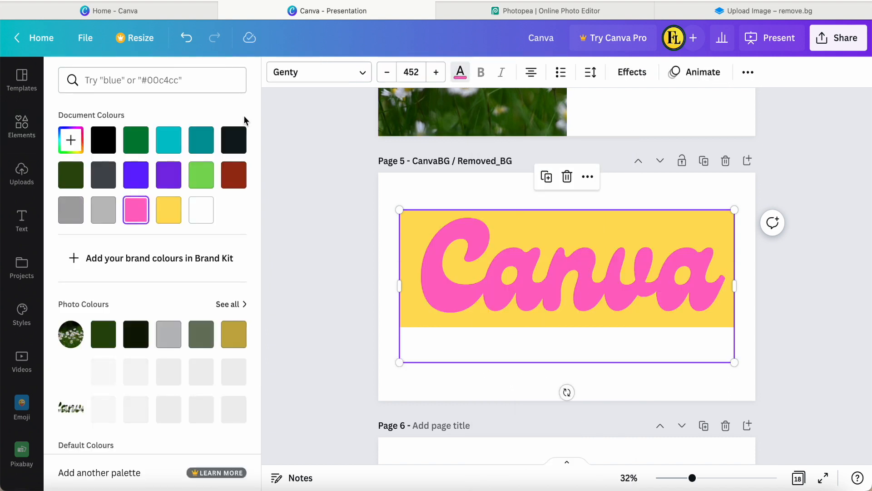
pyautogui.click(201, 210)
pyautogui.click(344, 269)
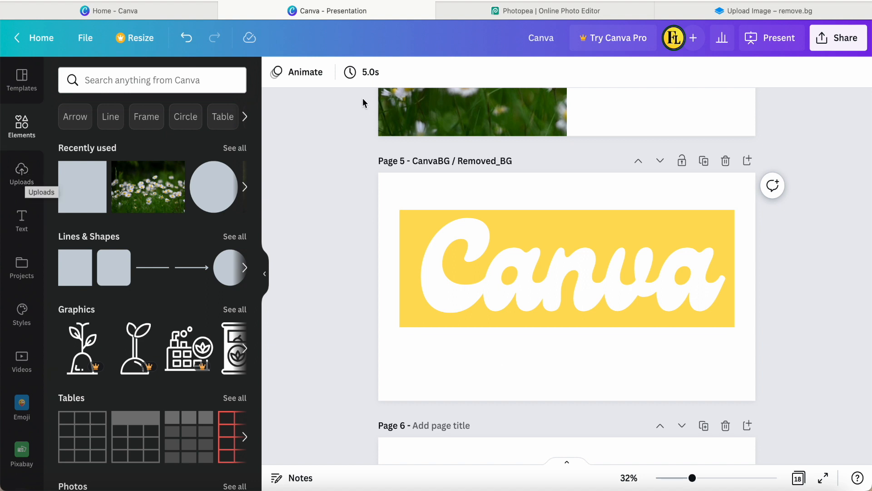
# Check the image editing options of the flower photo on page 4, including the Background Remover
pyautogui.click(392, 129)
pyautogui.click(304, 82)
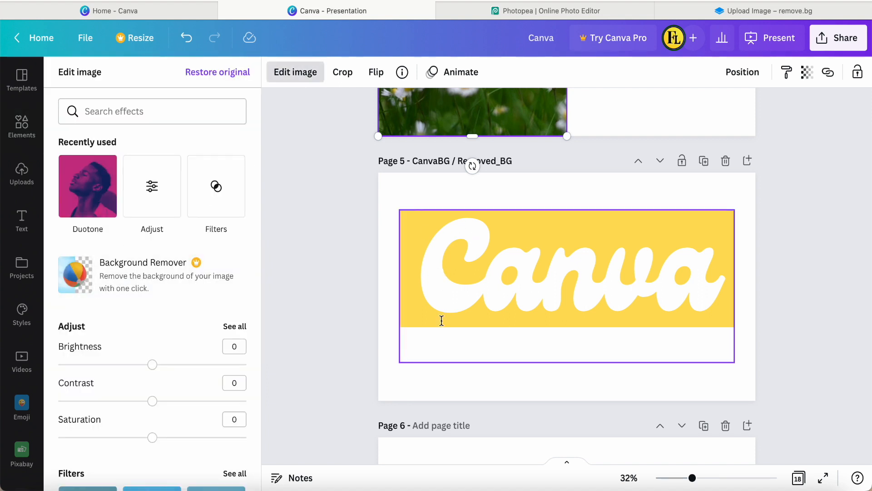
pyautogui.click(309, 339)
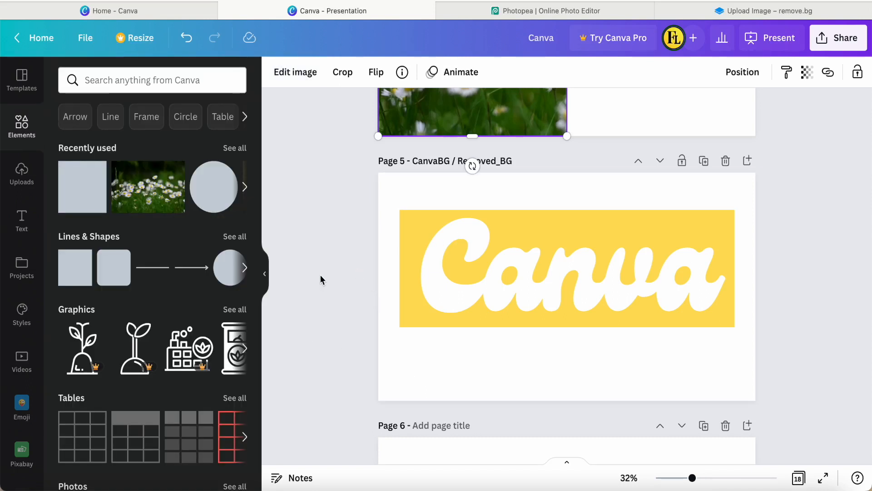
# Download only page 5, CanvaBG / Removed_BG, as a PNG
pyautogui.click(821, 39)
pyautogui.click(742, 351)
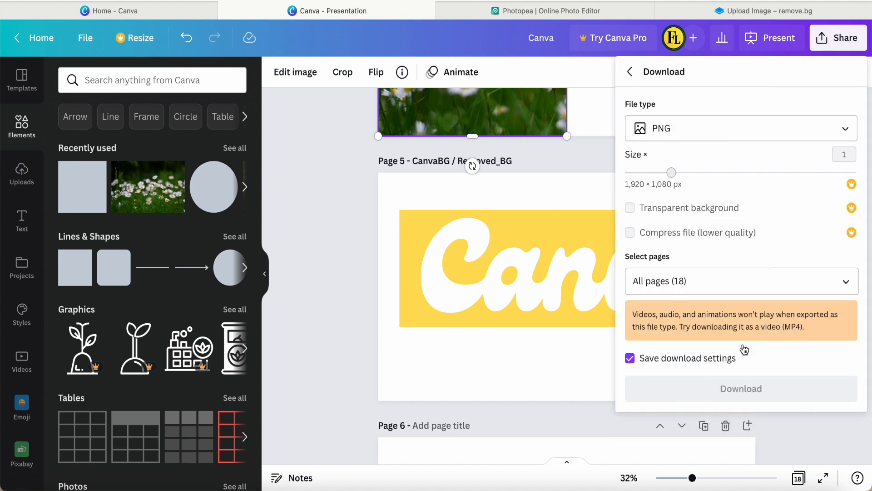
pyautogui.click(843, 297)
pyautogui.click(671, 72)
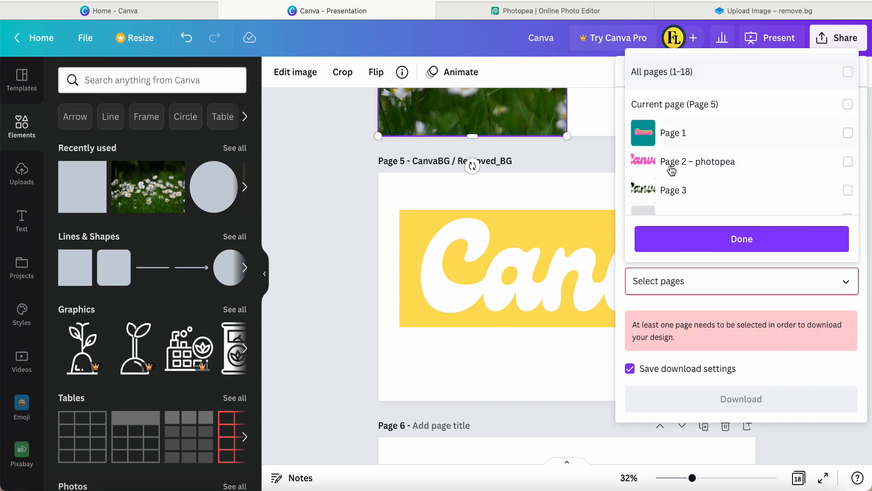
pyautogui.scroll(-4, 672, 169)
pyautogui.click(672, 147)
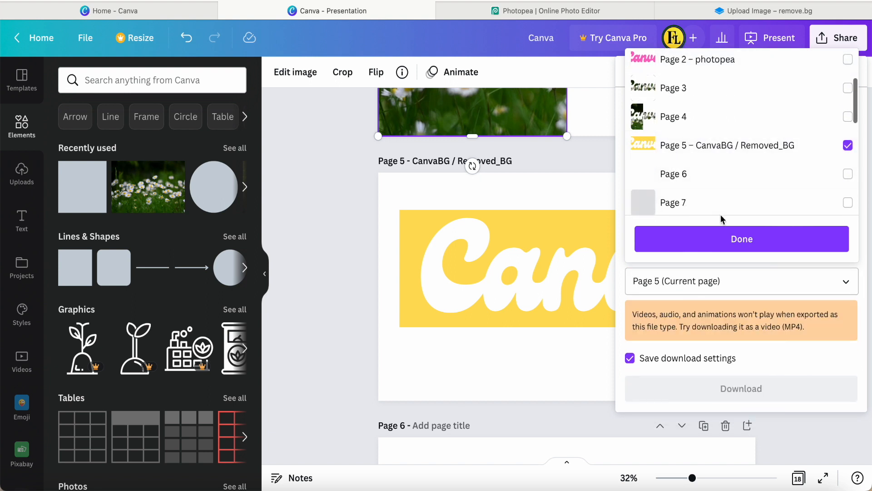
pyautogui.click(736, 238)
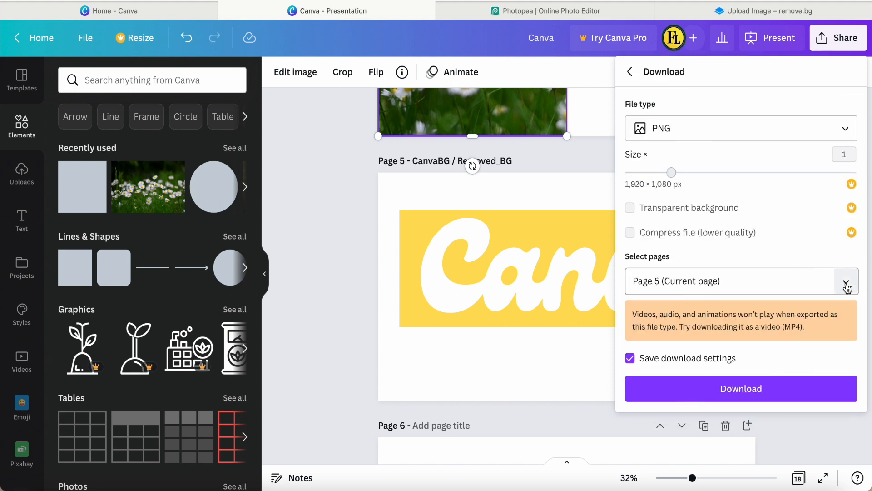
pyautogui.click(734, 393)
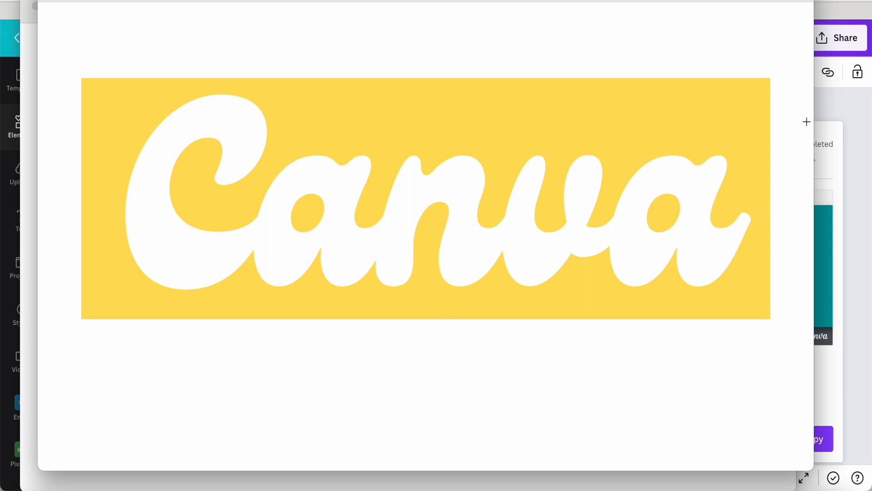
pyautogui.click(838, 116)
# Upload Canva-5.png from Downloads and place it on the empty page 6
pyautogui.scroll(-4, 813, 229)
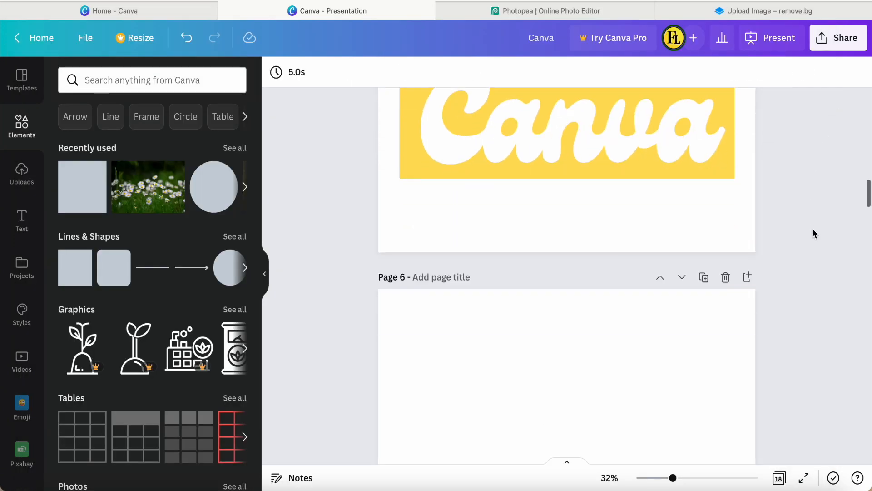
pyautogui.scroll(-3, 632, 337)
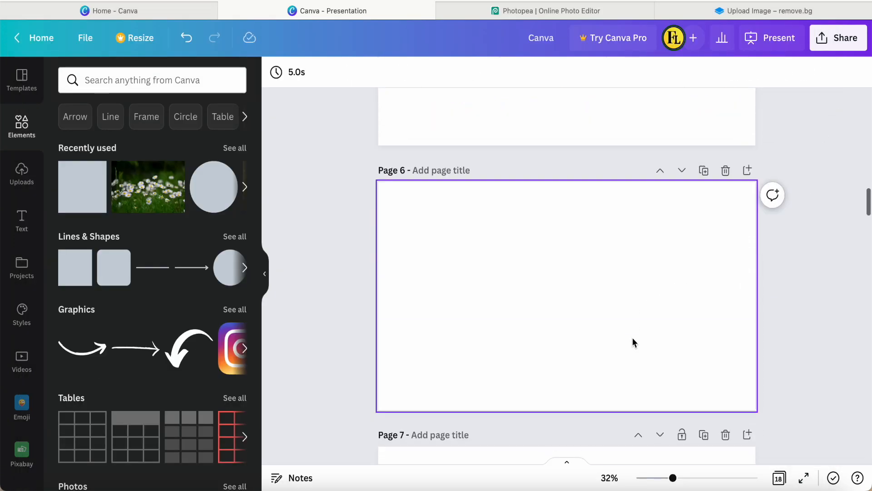
pyautogui.click(664, 268)
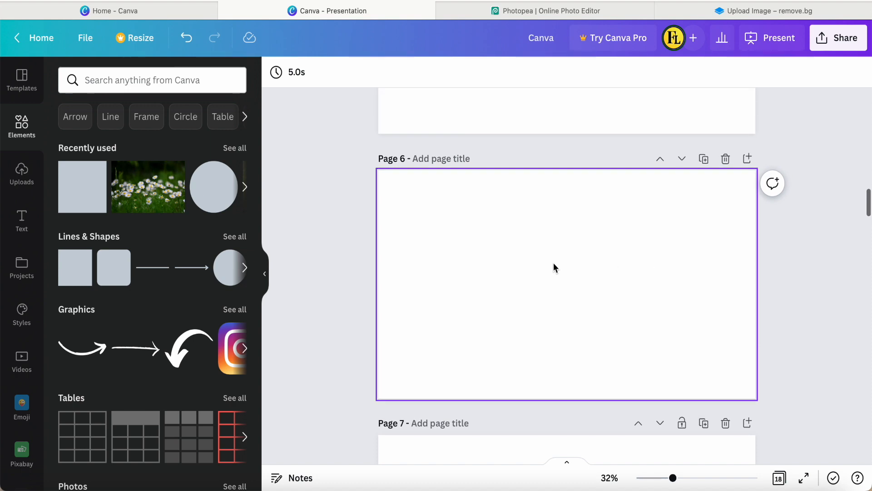
pyautogui.click(22, 174)
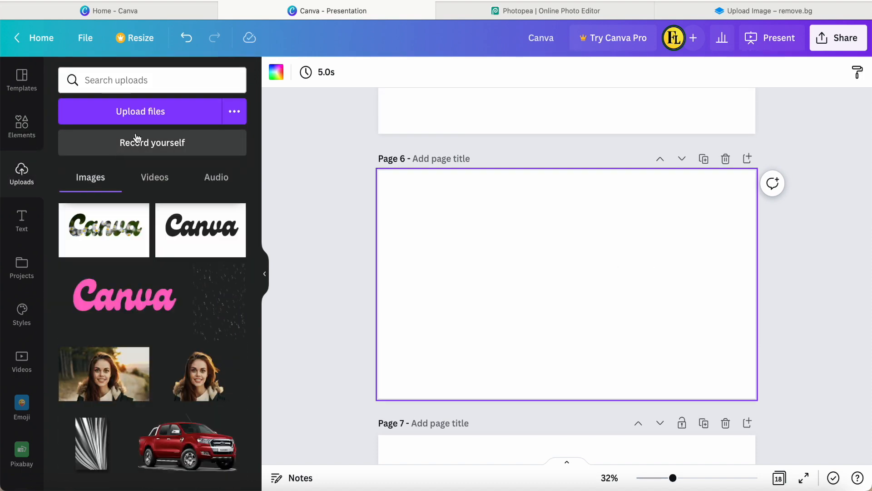
pyautogui.click(140, 114)
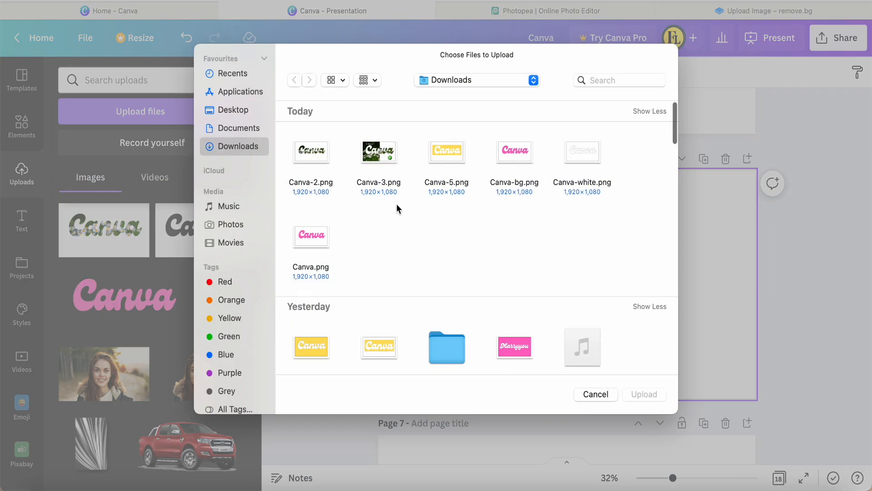
pyautogui.click(446, 154)
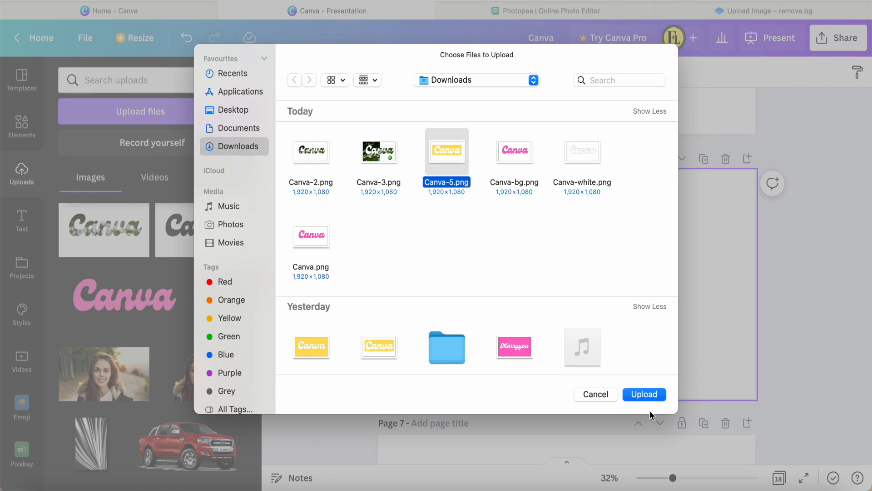
pyautogui.click(646, 394)
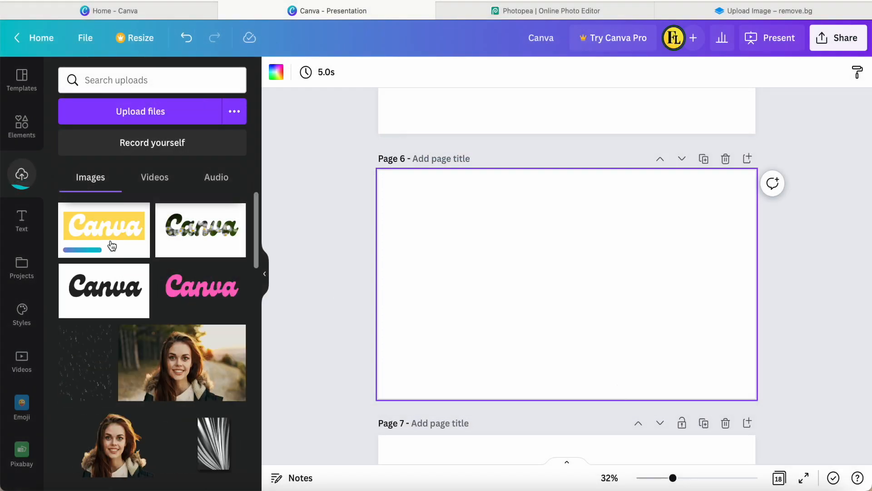
pyautogui.click(113, 249)
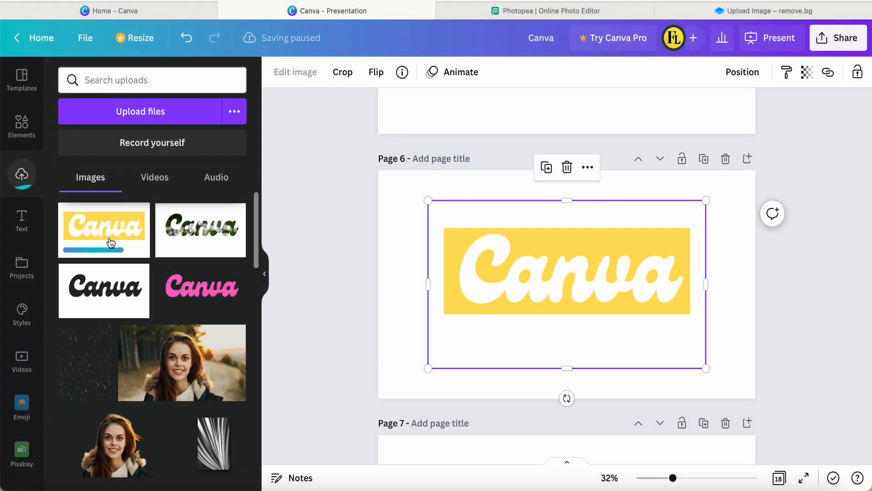
# Set the background colour of page 6 to black
pyautogui.click(390, 211)
pyautogui.click(277, 73)
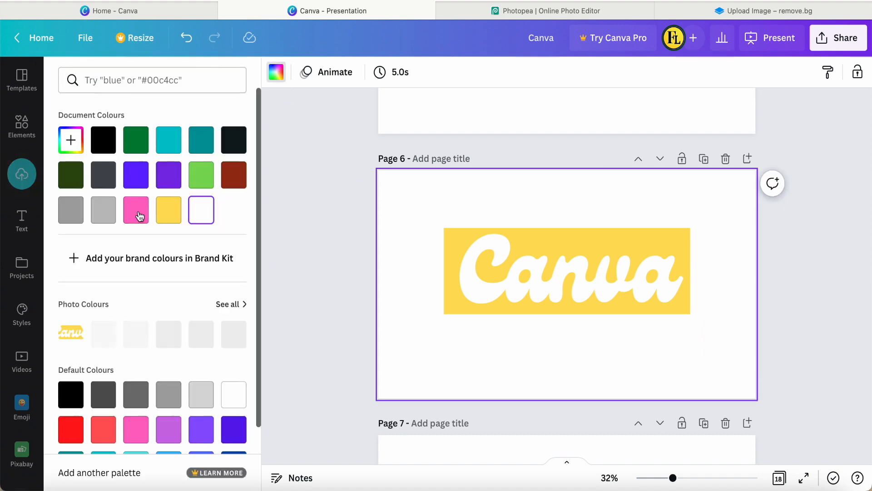
pyautogui.click(102, 139)
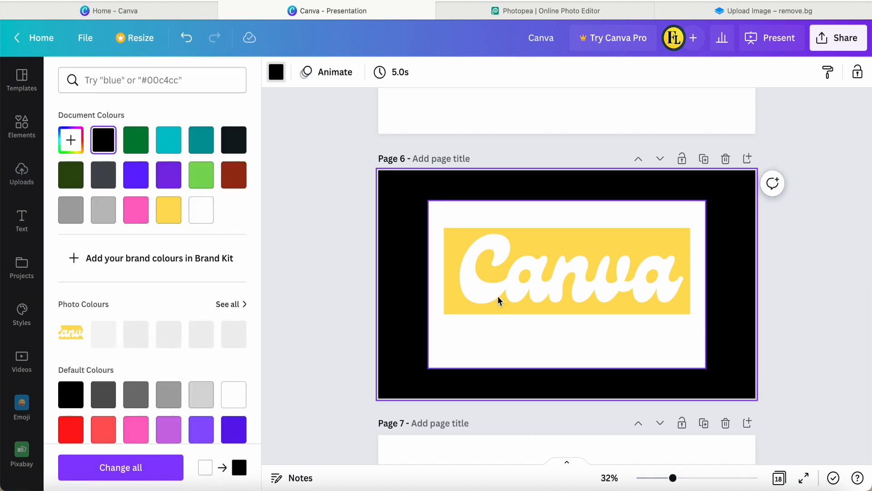
# Examine the Background Remover among the editing options for the yellow Canva image on page 6
pyautogui.click(499, 296)
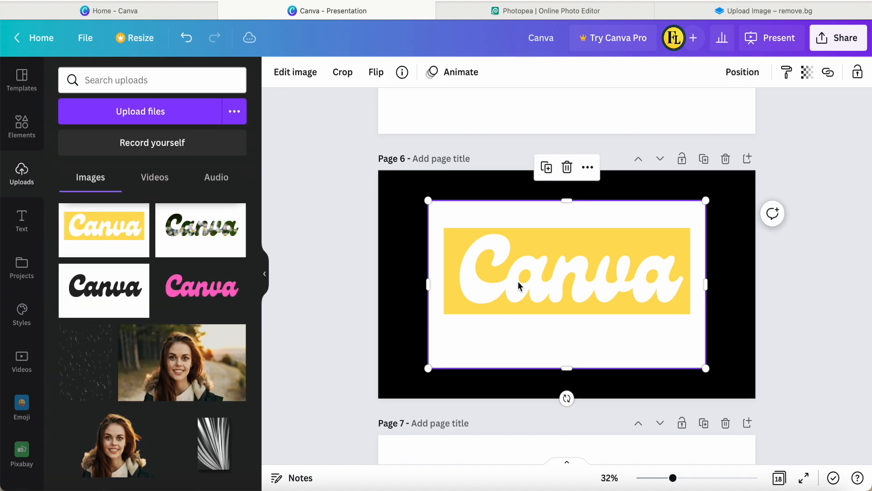
pyautogui.click(293, 77)
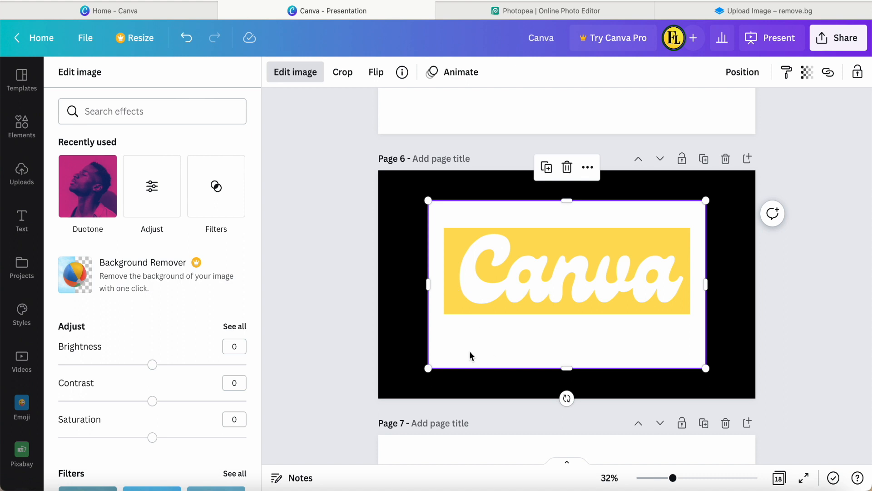
pyautogui.press('Escape')
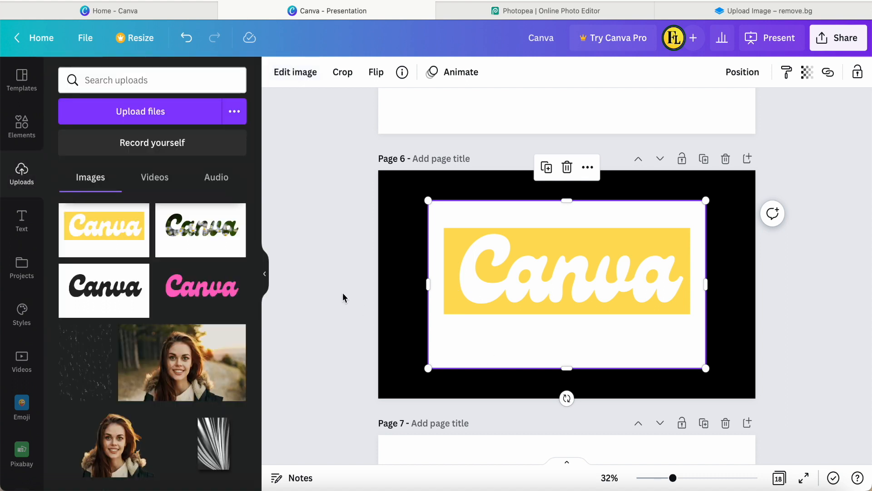
# Switch to remove.bg, remove the background from Canva-5.png and download the 666 × 375 preview image
pyautogui.click(733, 10)
pyautogui.click(444, 252)
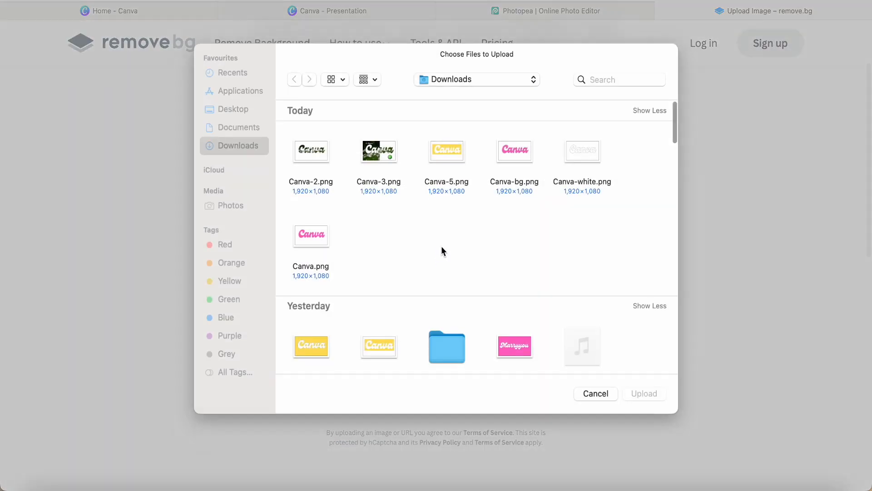
pyautogui.click(457, 159)
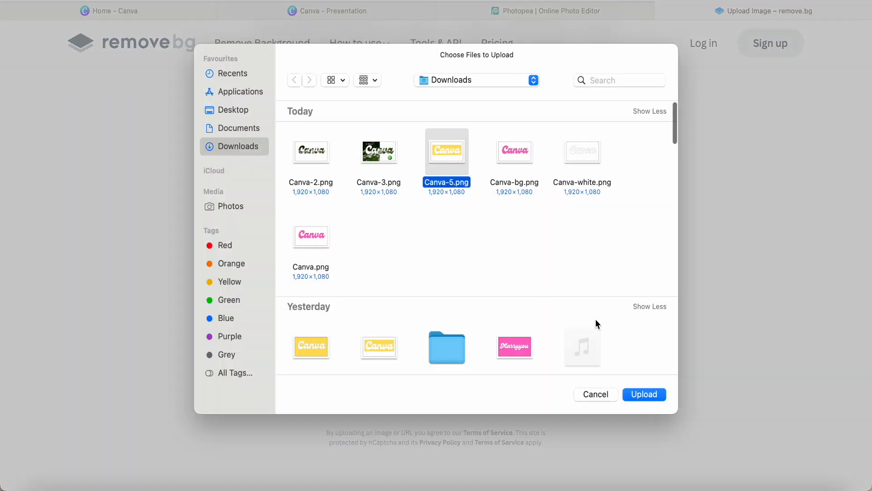
pyautogui.click(643, 394)
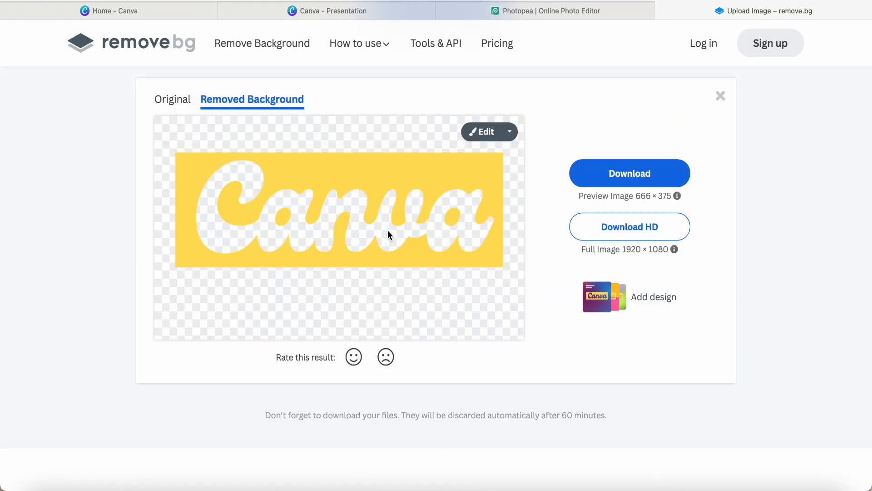
pyautogui.click(642, 172)
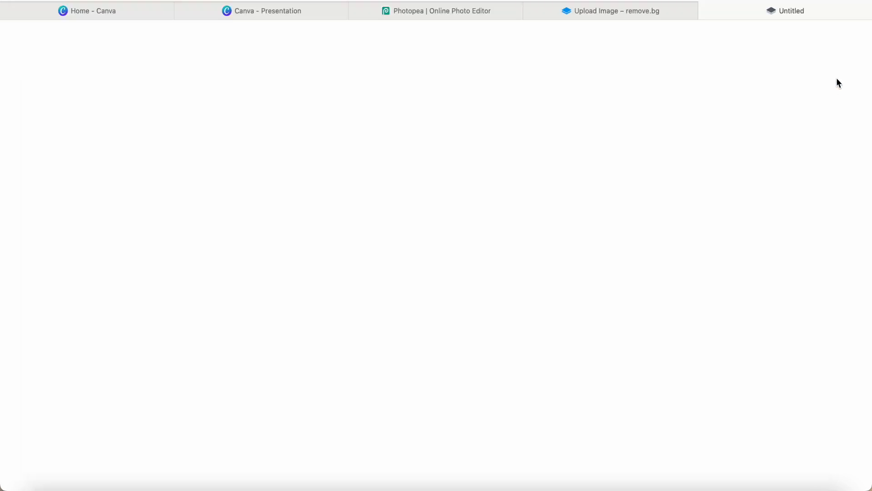
pyautogui.click(706, 11)
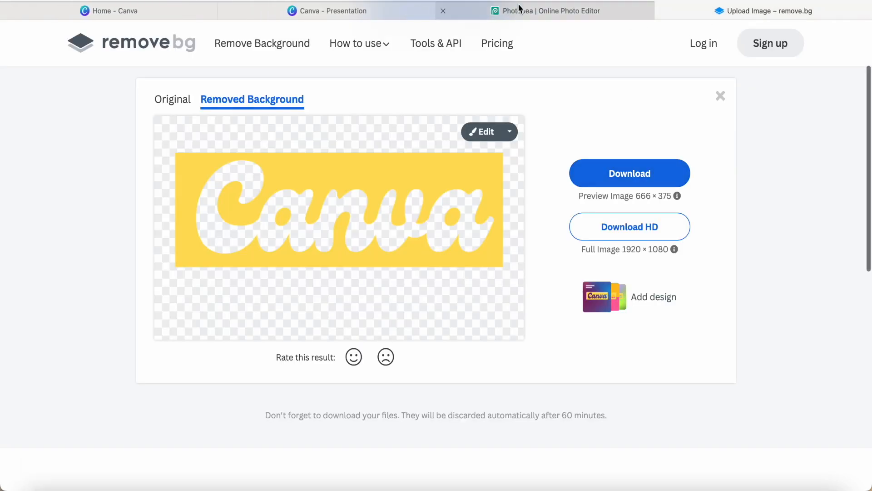
# Switch to the Canva presentation, upload the 666 × 375 background-removed Canva-5 preview from Downloads and replace the image on page 6 with it
pyautogui.click(412, 11)
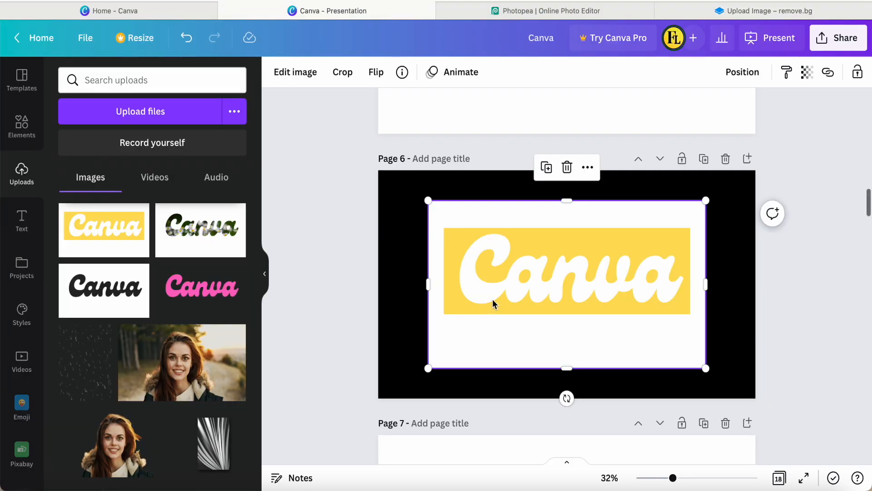
pyautogui.click(136, 111)
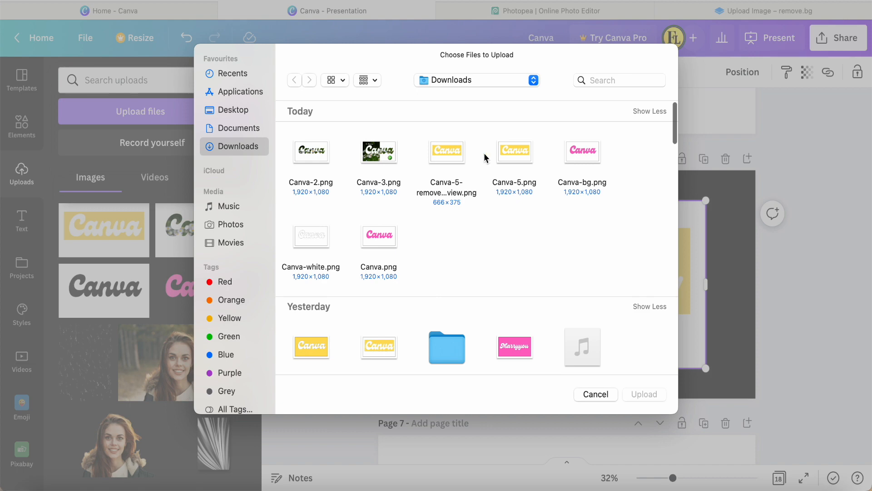
pyautogui.click(450, 159)
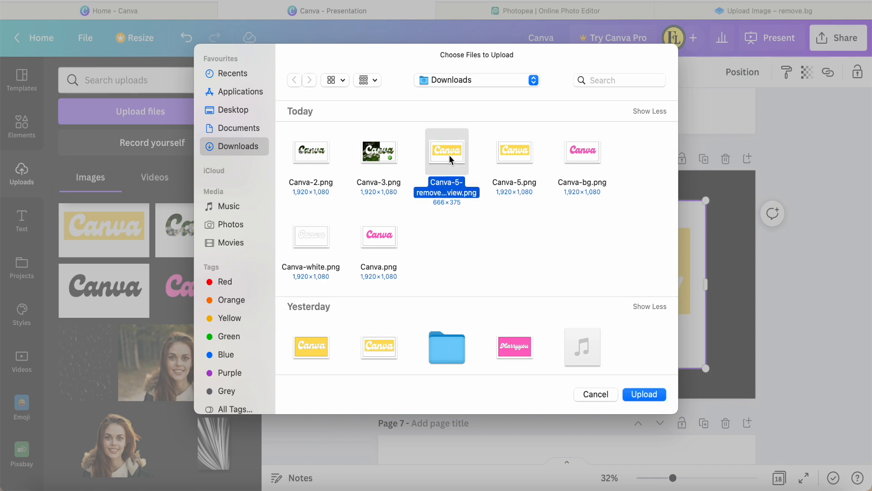
pyautogui.click(644, 395)
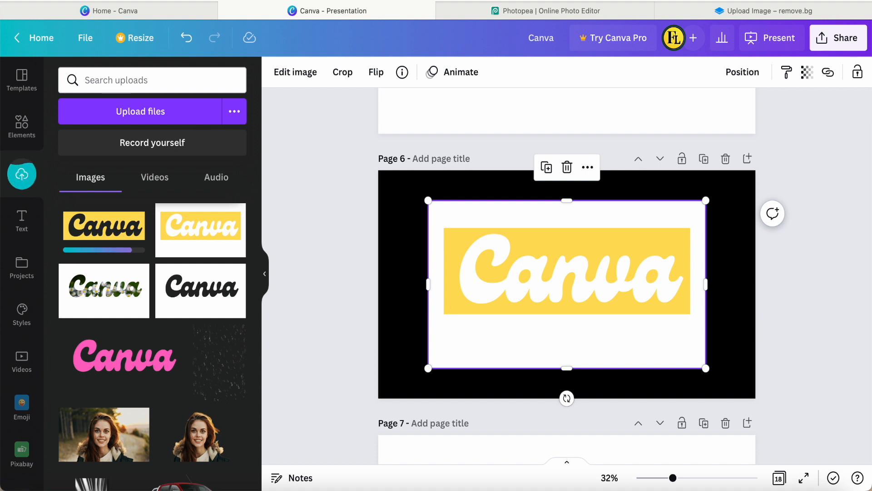
pyautogui.press('Delete')
pyautogui.click(114, 230)
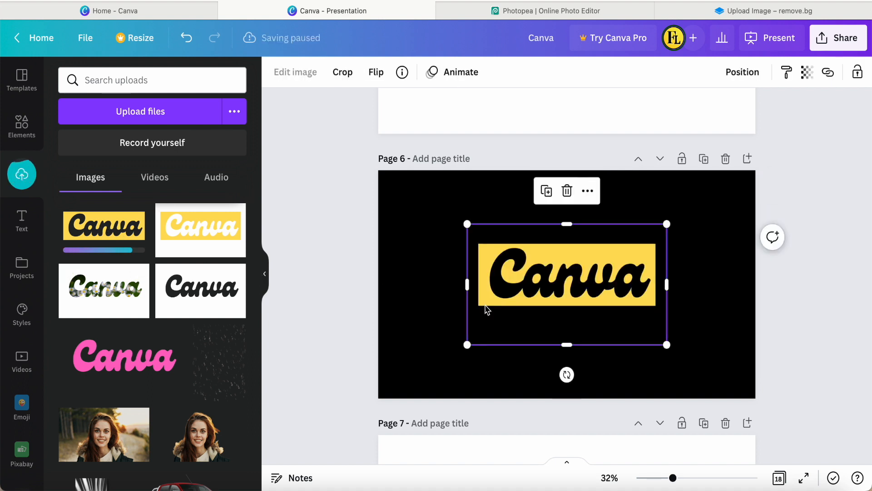
# Set the background colour of page 6 to white
pyautogui.click(401, 208)
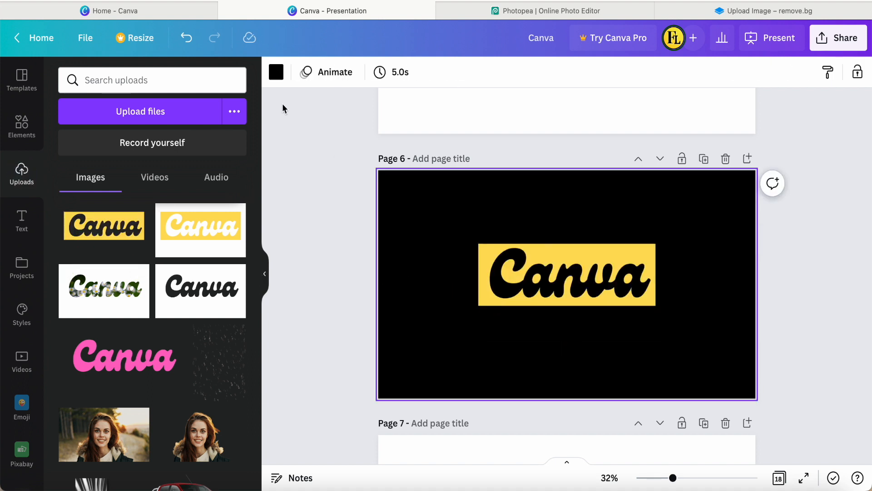
pyautogui.click(276, 72)
pyautogui.click(200, 210)
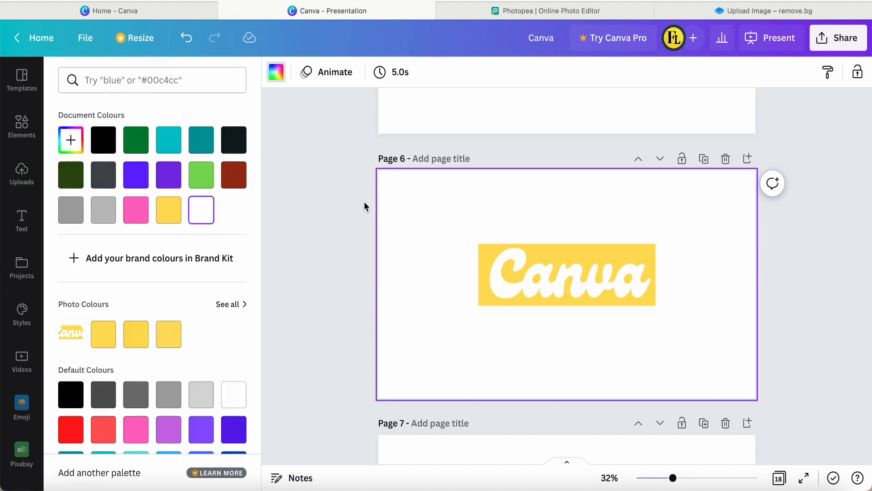
# Add the recently used daisy photo to page 6 and set it as the page background
pyautogui.click(19, 130)
pyautogui.click(149, 200)
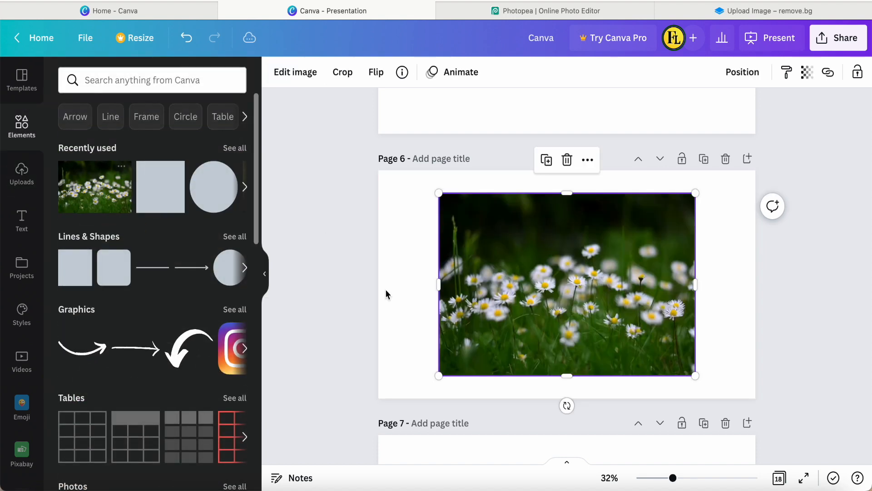
pyautogui.rightClick(530, 269)
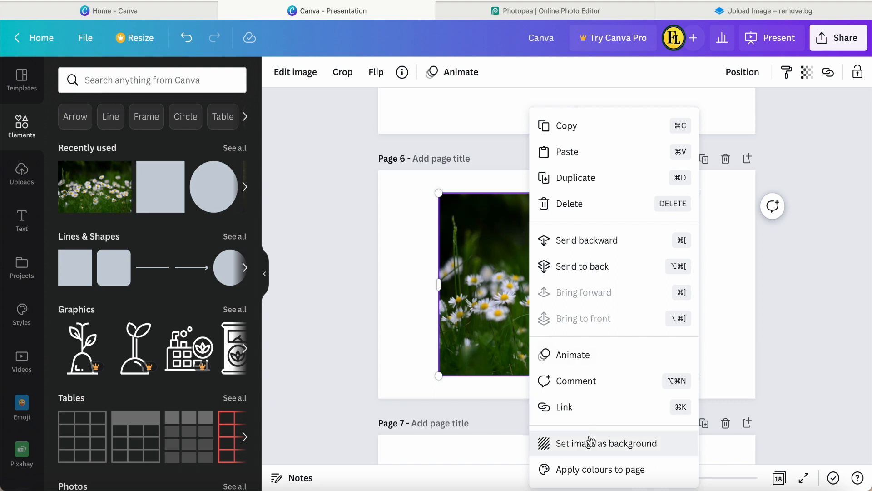
pyautogui.click(591, 443)
# Enlarge the yellow Canva cut-out image until it fills the whole of page 6
pyautogui.click(551, 295)
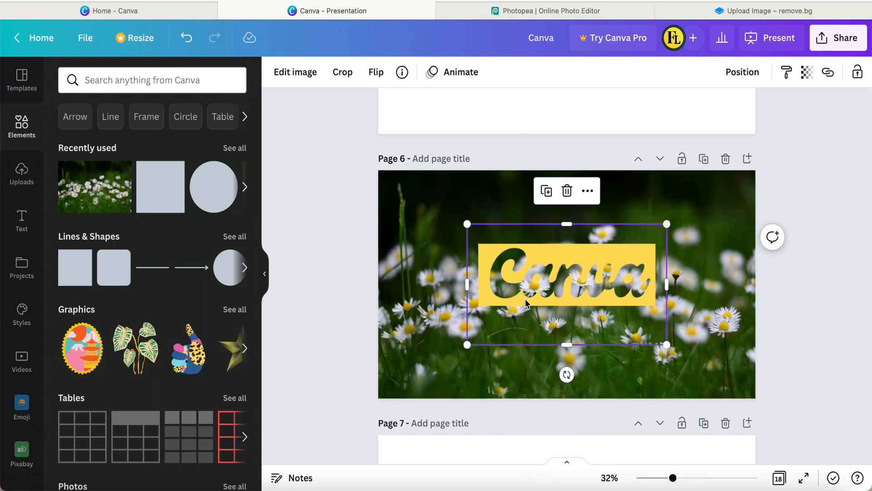
pyautogui.moveTo(468, 346); pyautogui.dragTo(379, 399)
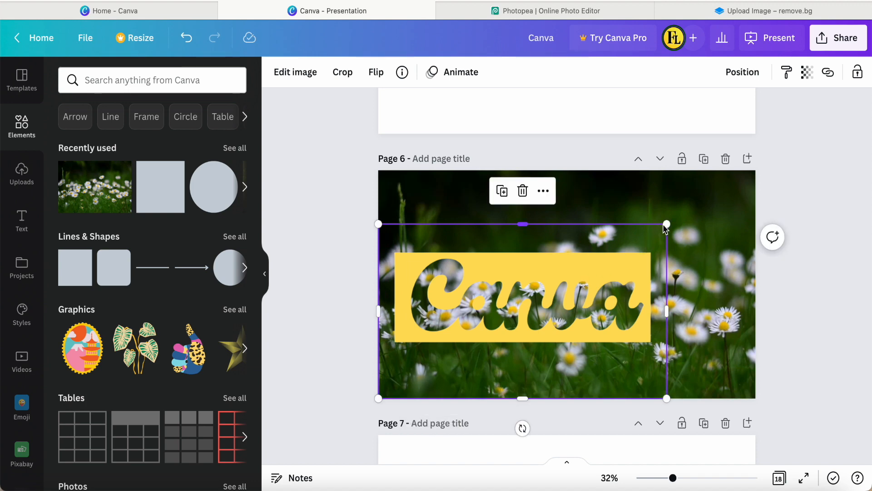
pyautogui.moveTo(666, 224); pyautogui.dragTo(753, 175)
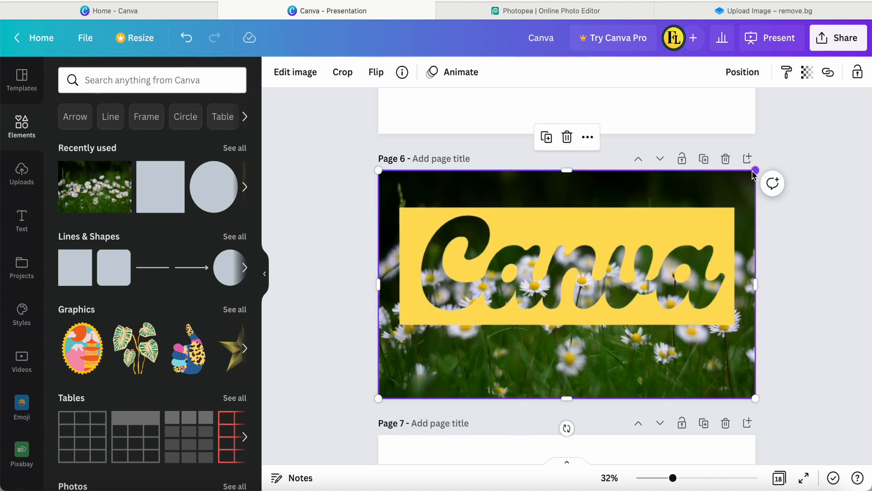
# Crop the cut-out image on all four sides to the edges of its yellow rectangle
pyautogui.moveTo(757, 286); pyautogui.dragTo(734, 309)
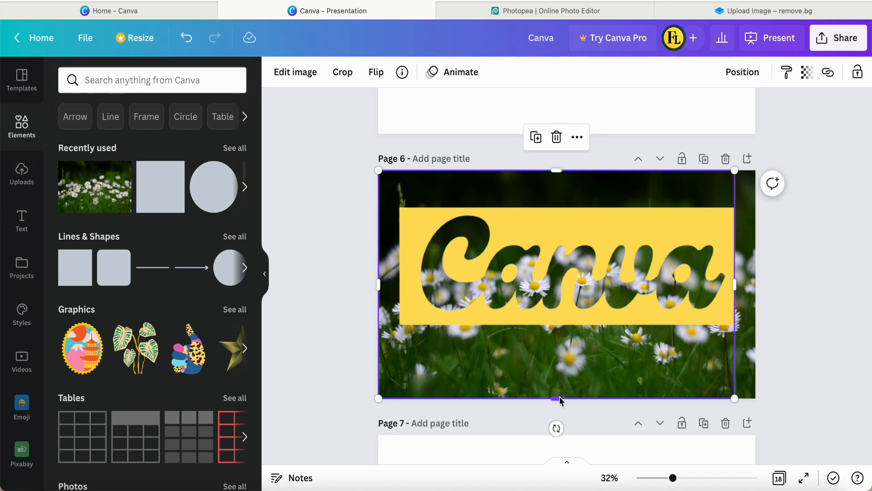
pyautogui.moveTo(557, 399); pyautogui.dragTo(564, 327)
pyautogui.moveTo(379, 252); pyautogui.dragTo(399, 254)
pyautogui.moveTo(567, 172); pyautogui.dragTo(566, 209)
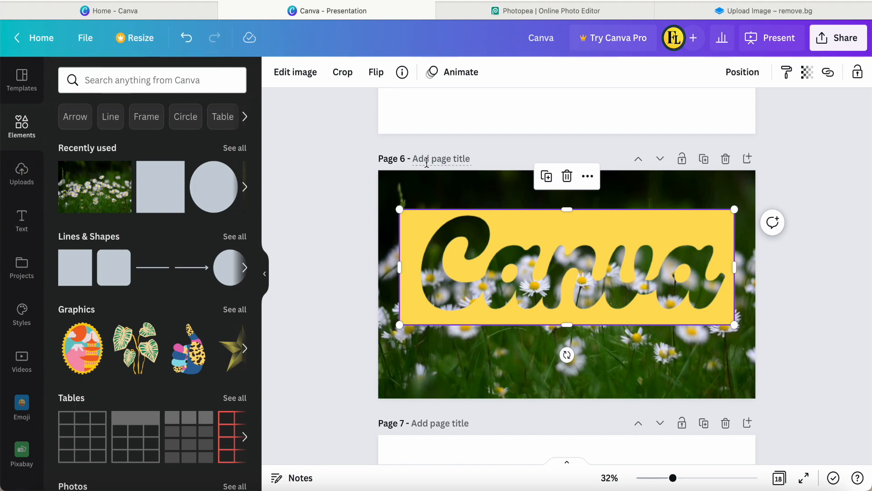
pyautogui.click(332, 285)
# Copy the four white rectangles that frame the autumn-leaf Canva lettering on page 9
pyautogui.scroll(-15, 331, 286)
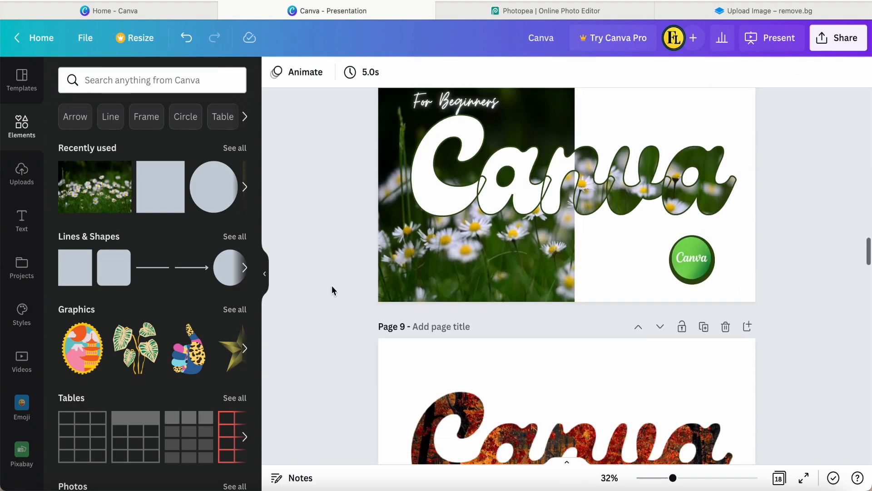
pyautogui.scroll(-9, 332, 285)
pyautogui.scroll(8, 332, 285)
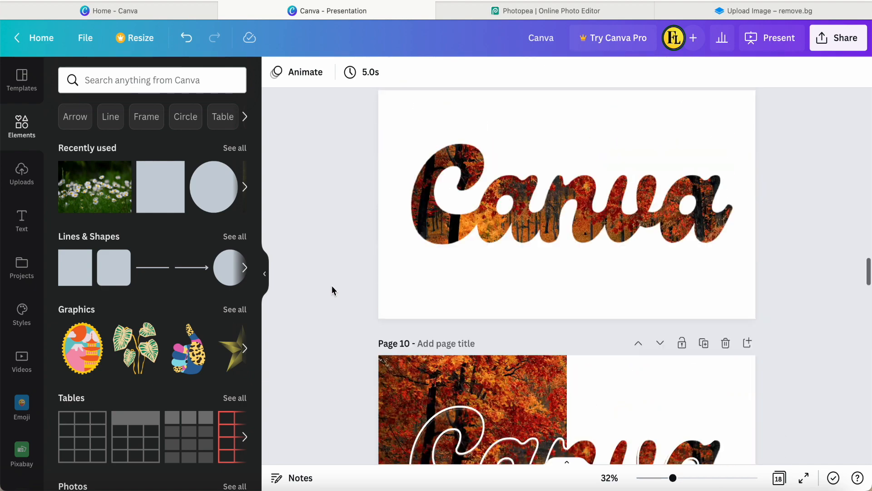
pyautogui.keyDown('shift'); pyautogui.click(430, 348); pyautogui.keyUp('shift')
pyautogui.keyDown('shift'); pyautogui.click(393, 248); pyautogui.keyUp('shift')
pyautogui.keyDown('shift'); pyautogui.click(747, 230); pyautogui.keyUp('shift')
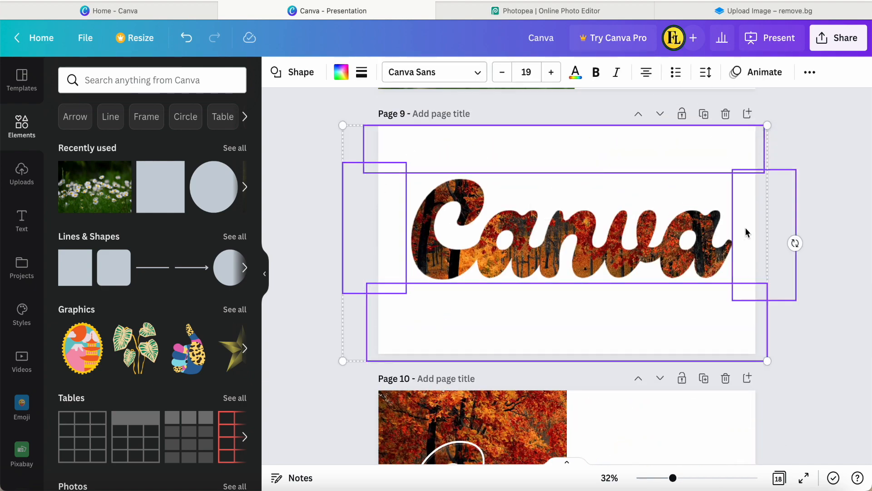
pyautogui.rightClick(748, 230)
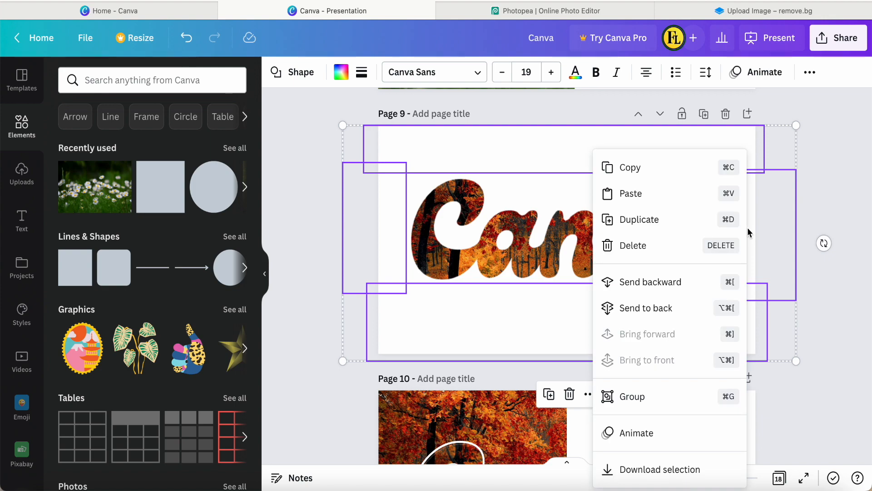
pyautogui.click(637, 175)
# Paste the four copied white rectangles onto page 6 around the yellow cut-out
pyautogui.scroll(10, 676, 196)
pyautogui.scroll(-1, 676, 198)
pyautogui.click(628, 334)
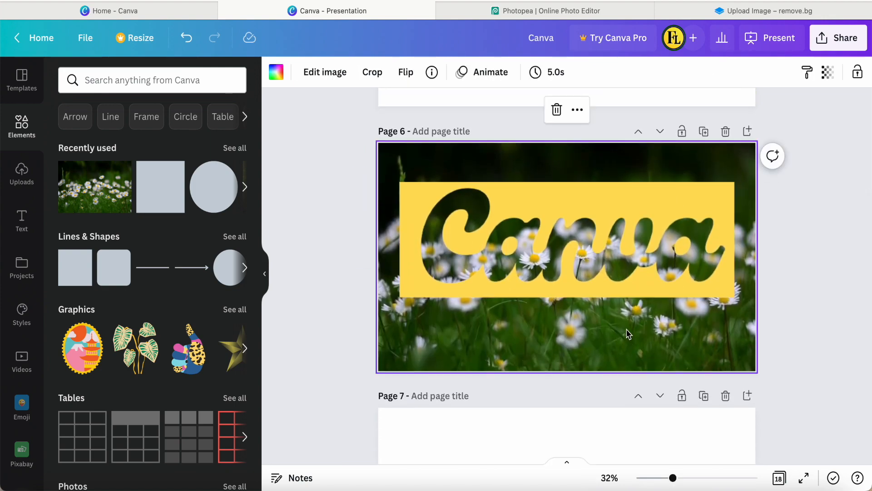
pyautogui.hotkey('ctrl', 'v')
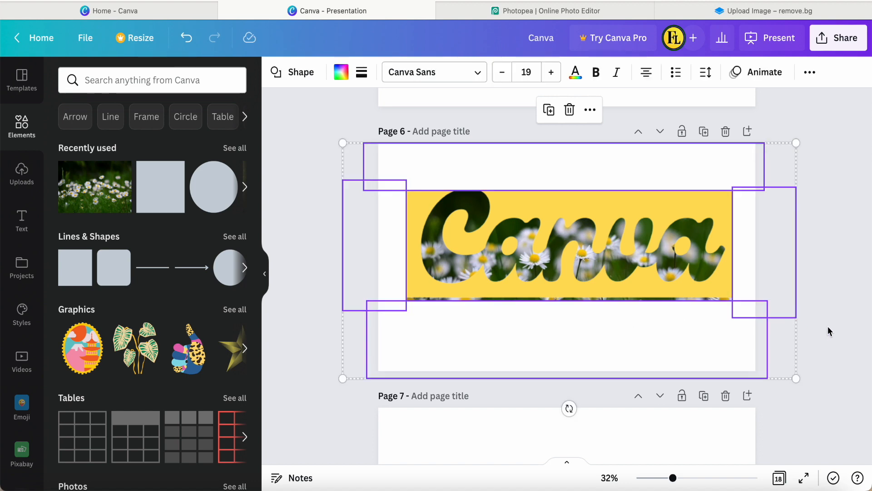
pyautogui.click(822, 327)
# Adjust the upper, right and lower white rectangles to cover the exposed photo around the cut-out, making the right one about 324 × 692
pyautogui.click(592, 173)
pyautogui.moveTo(591, 169); pyautogui.dragTo(592, 164)
pyautogui.click(739, 235)
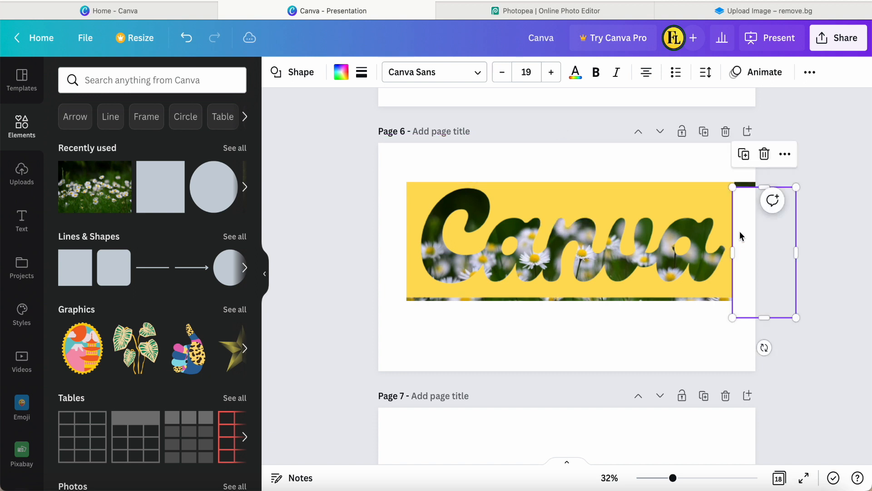
pyautogui.moveTo(763, 190); pyautogui.dragTo(762, 171)
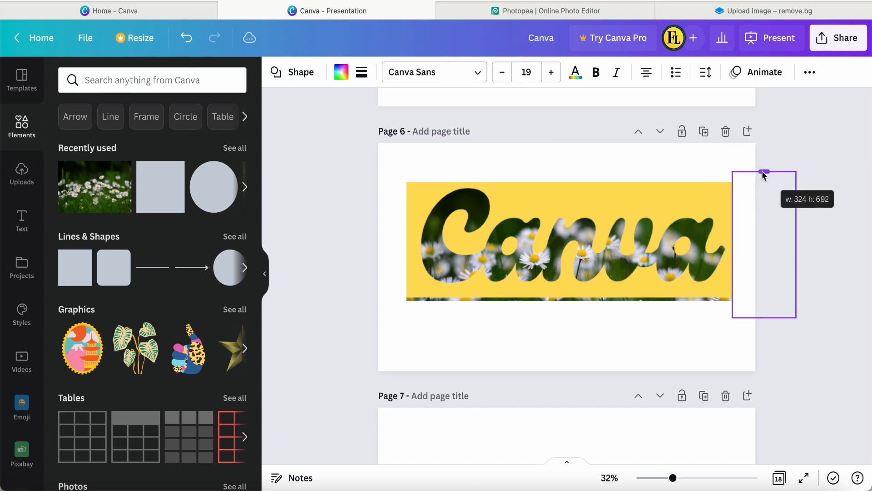
pyautogui.click(571, 360)
pyautogui.moveTo(567, 301); pyautogui.dragTo(570, 291)
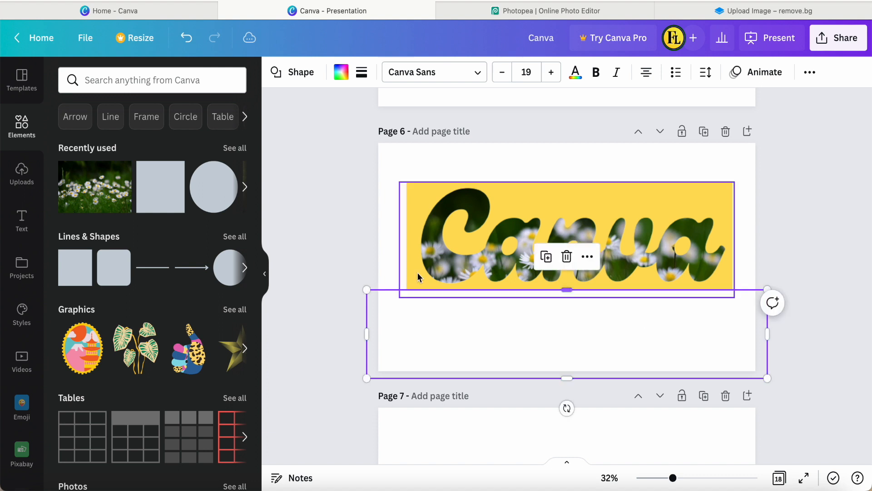
# Recolour all four white rectangles on page 6 with the document yellow that matches the cut-out
pyautogui.click(427, 155)
pyautogui.click(340, 75)
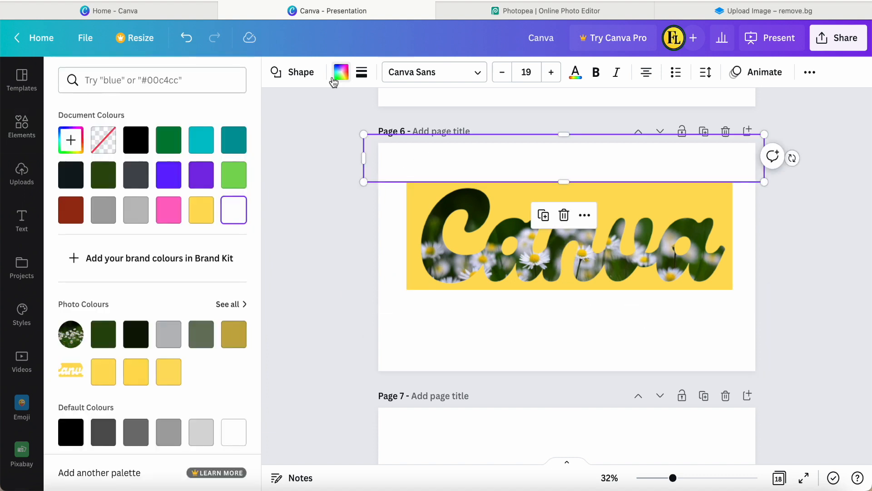
pyautogui.click(205, 212)
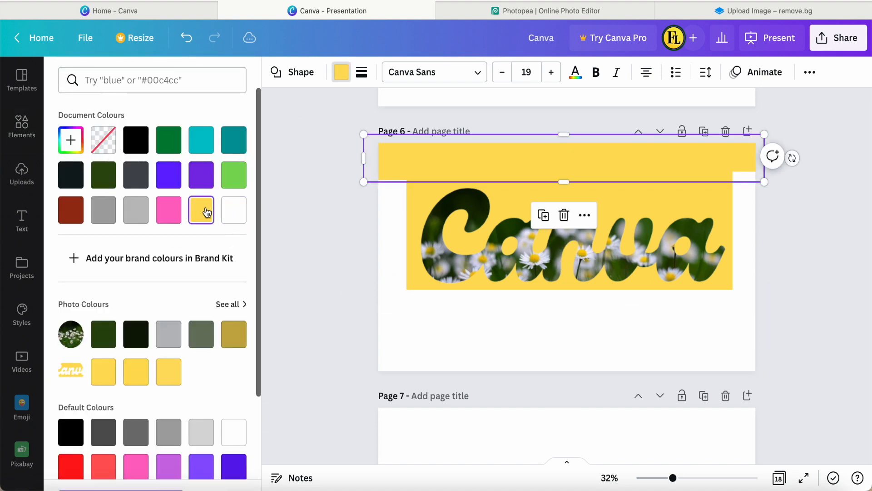
pyautogui.click(384, 256)
pyautogui.click(202, 209)
pyautogui.click(444, 352)
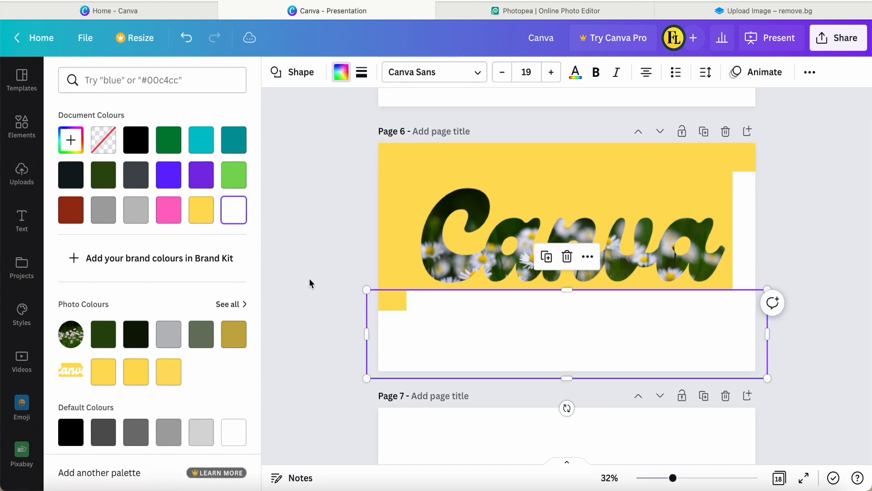
pyautogui.click(203, 211)
pyautogui.click(745, 239)
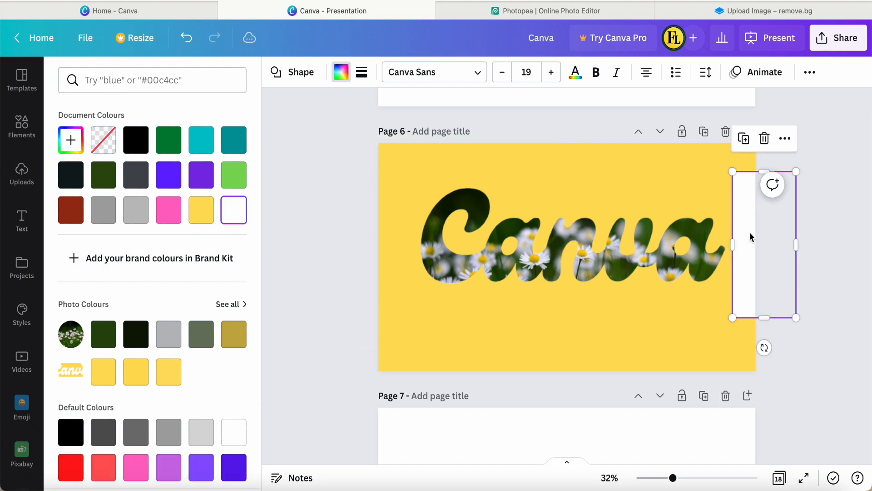
pyautogui.click(210, 217)
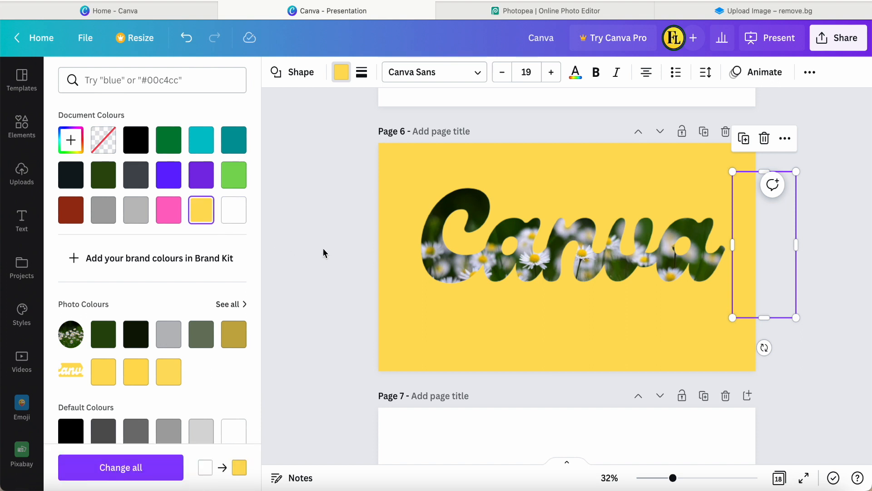
pyautogui.click(323, 248)
pyautogui.click(323, 248)
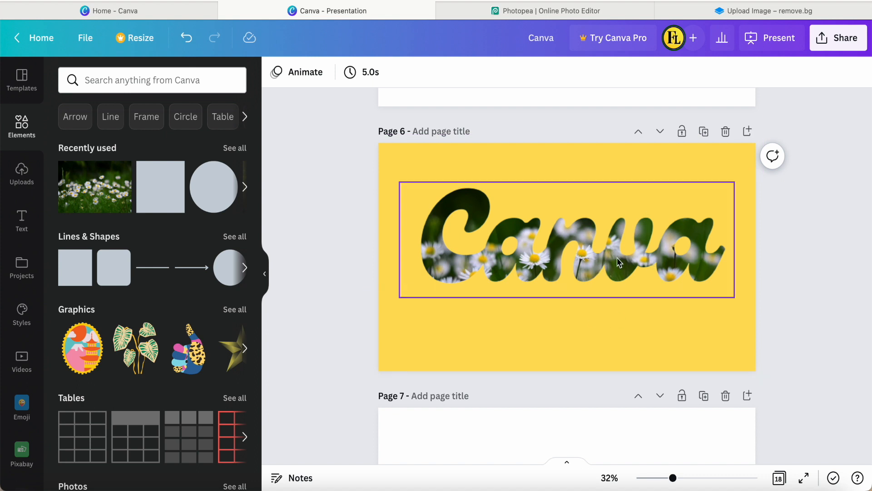
# Download only page 6 as a PNG, deselecting page 5 from the pages for export
pyautogui.click(837, 38)
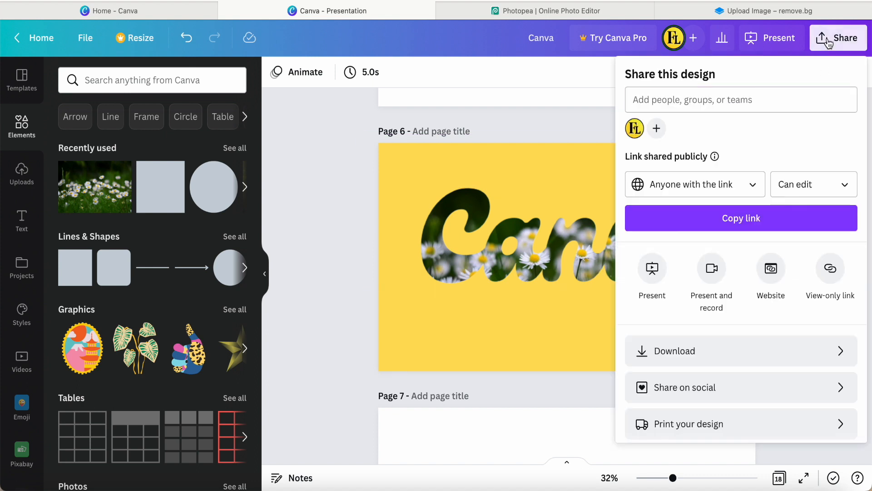
pyautogui.click(723, 352)
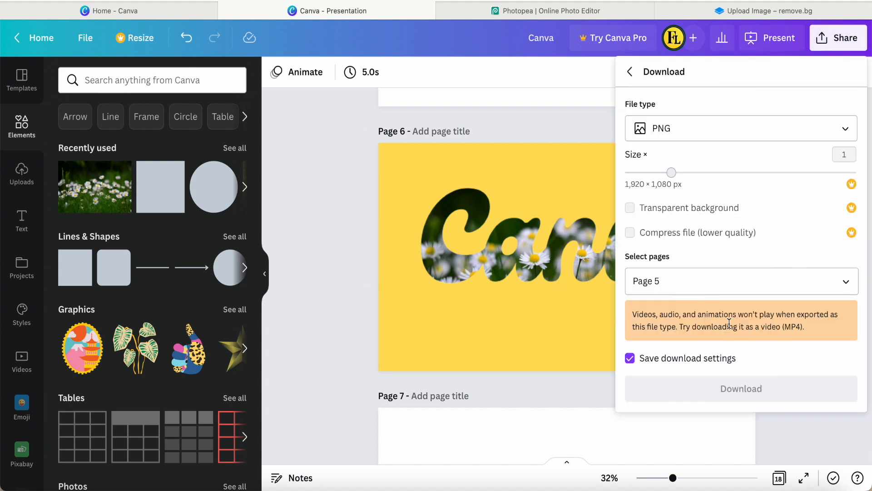
pyautogui.click(849, 282)
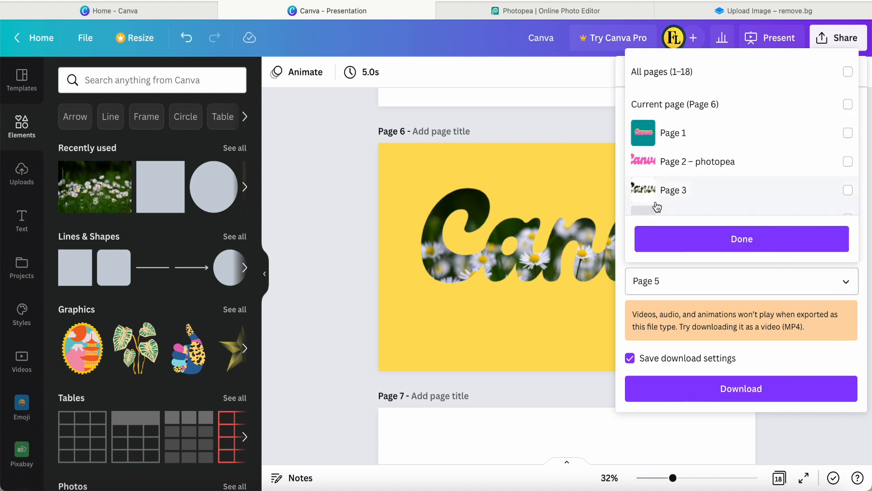
pyautogui.scroll(-3, 645, 114)
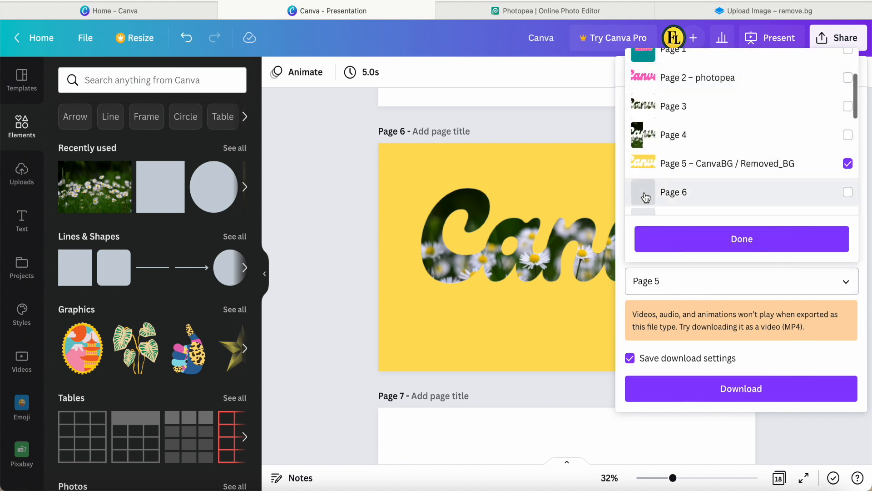
pyautogui.click(646, 196)
pyautogui.click(680, 162)
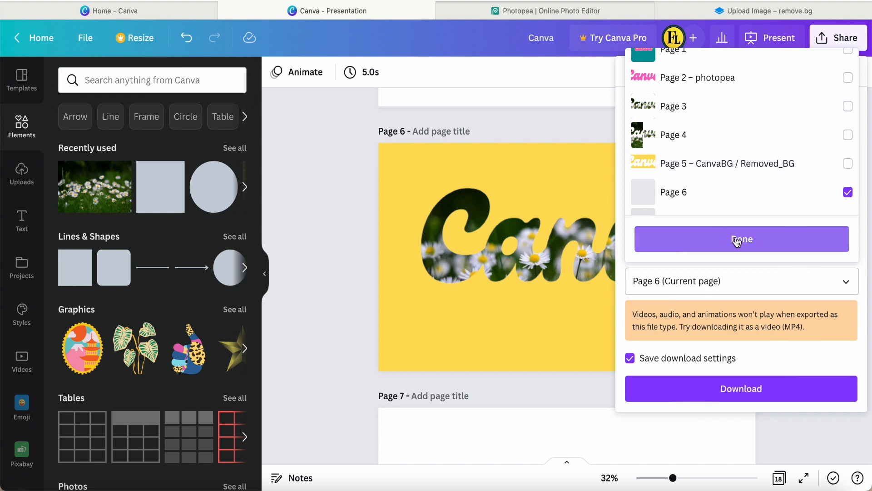
pyautogui.click(736, 240)
pyautogui.click(734, 398)
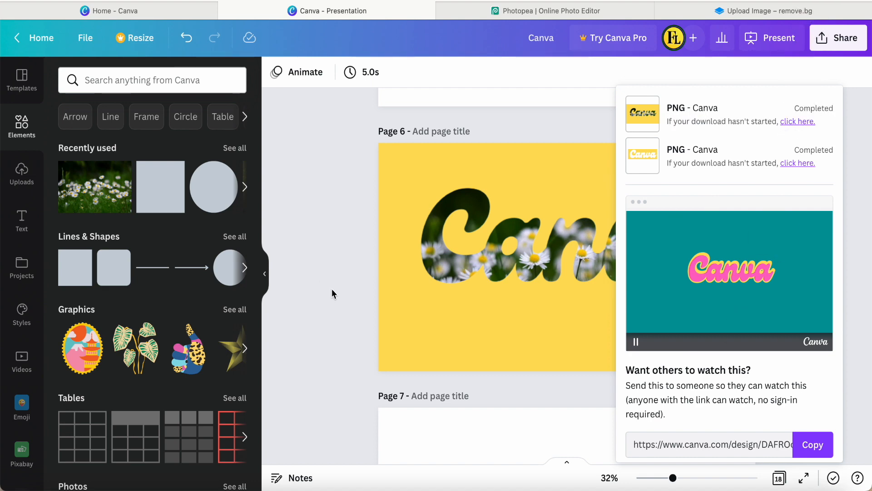
# Check the downloaded page 6 PNG in the file preview, and dismiss the finished download notice
pyautogui.press('super+Tab')
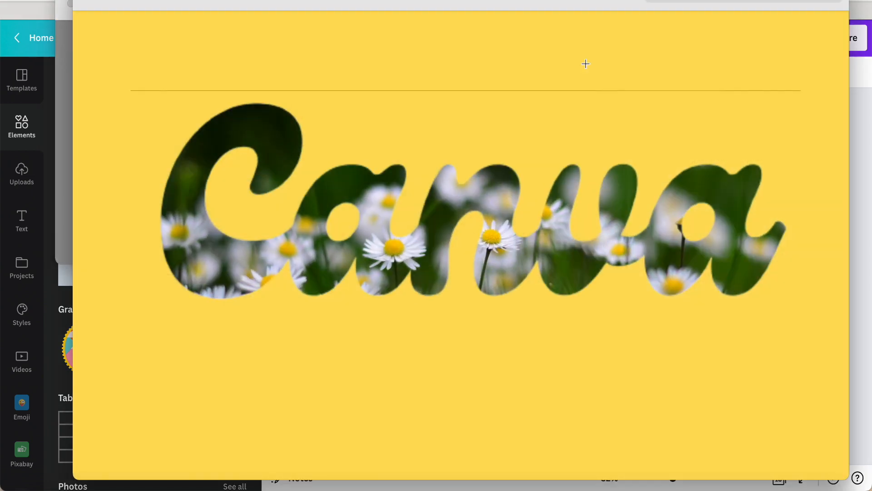
pyautogui.click(865, 155)
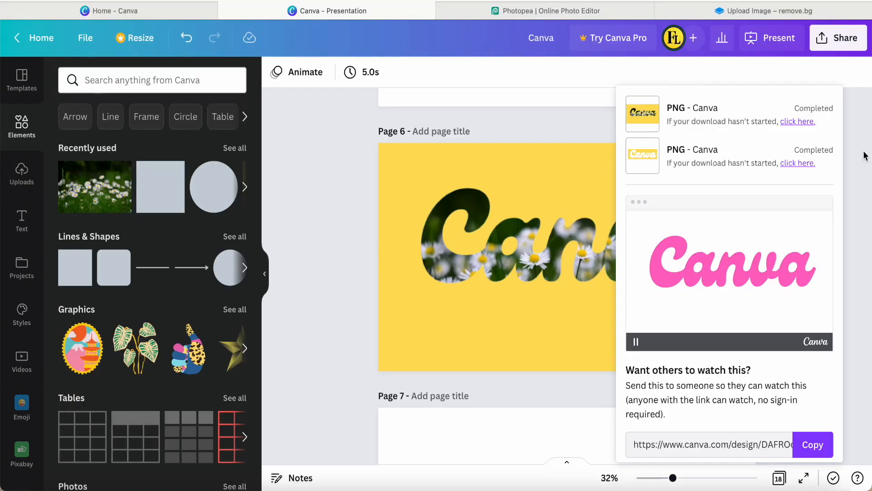
pyautogui.click(865, 156)
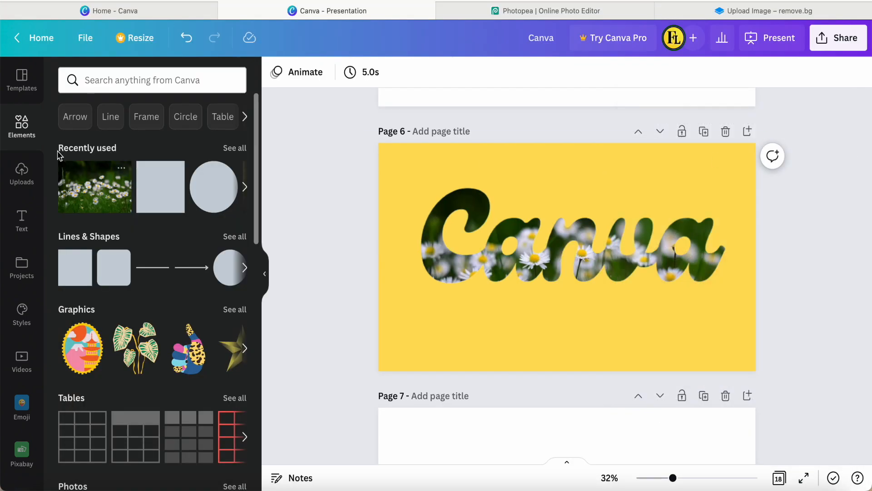
# Upload Canva-6.png from the Downloads folder and place it on the empty page 7
pyautogui.click(21, 171)
pyautogui.click(138, 109)
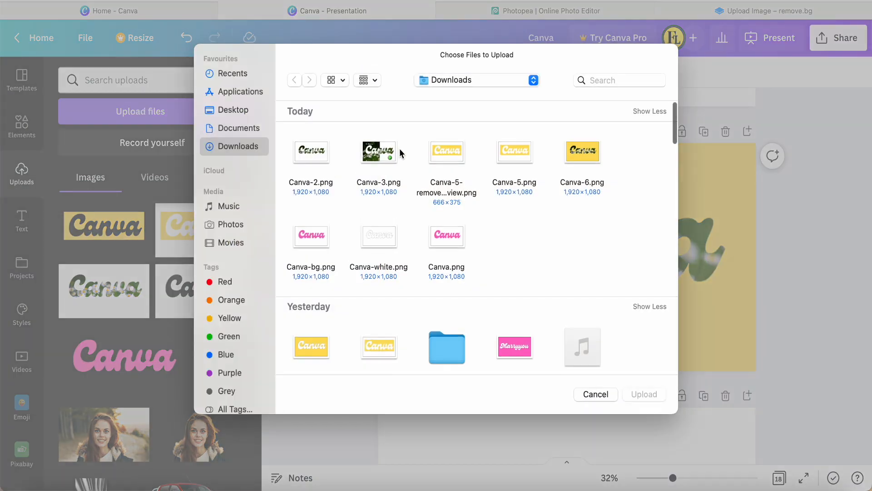
pyautogui.click(584, 156)
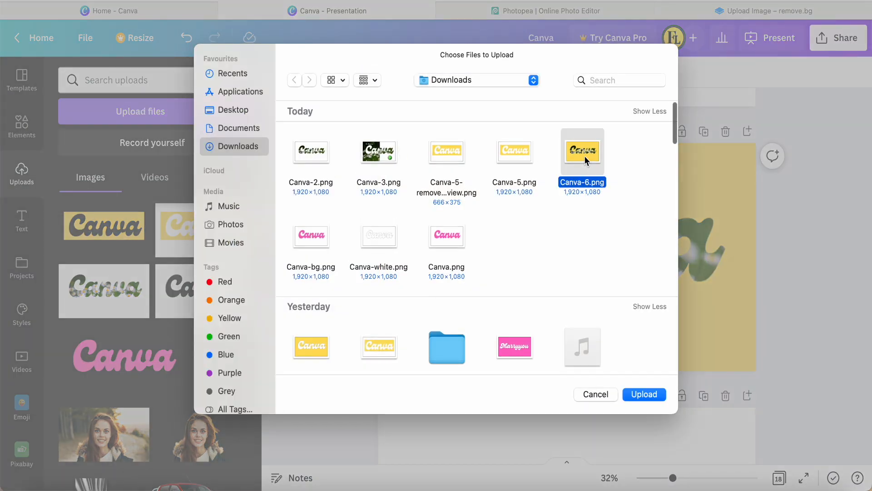
pyautogui.click(650, 398)
pyautogui.scroll(-5, 320, 325)
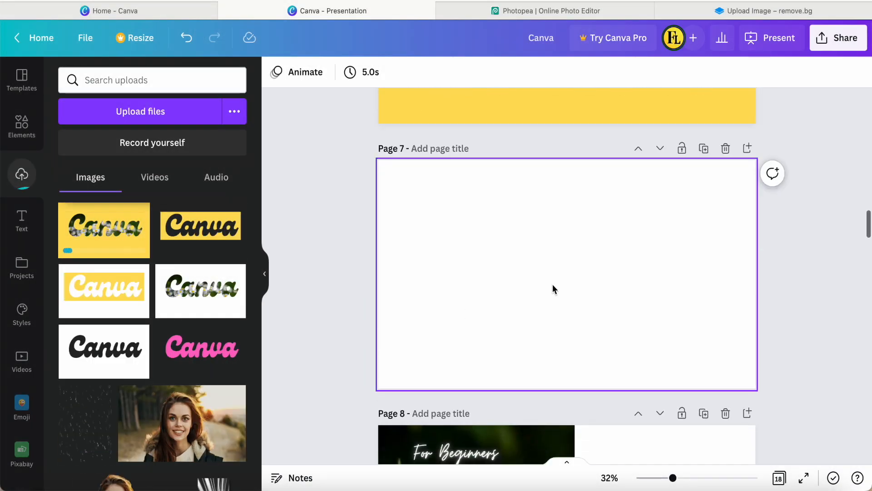
pyautogui.click(91, 230)
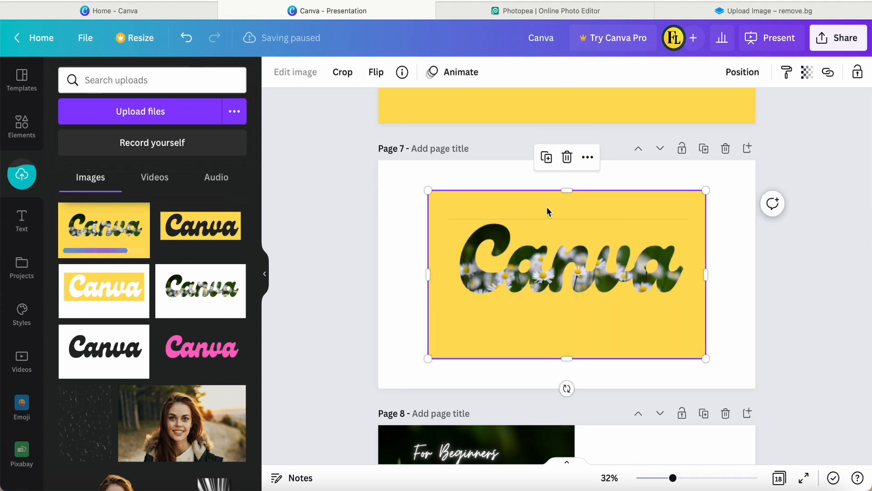
# In remove.bg, replace the previous result with Canva-6.png, remove its background and download the 666 × 375 preview image
pyautogui.click(745, 13)
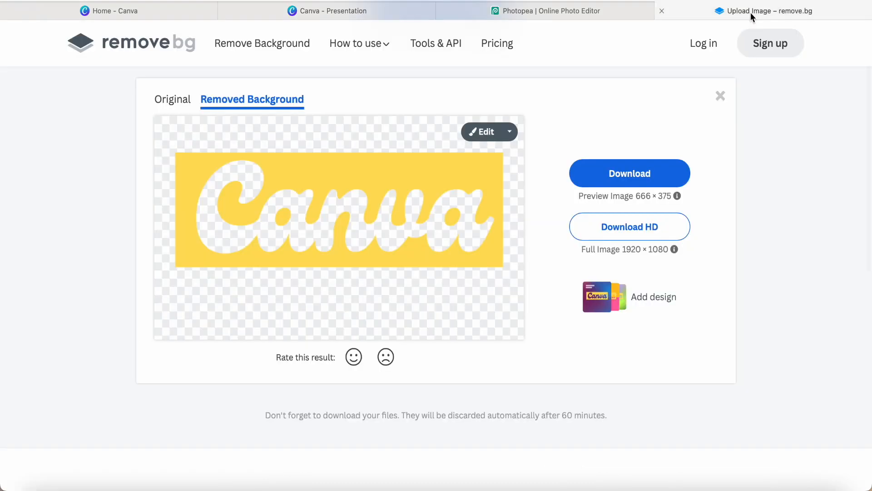
pyautogui.click(721, 101)
pyautogui.click(454, 253)
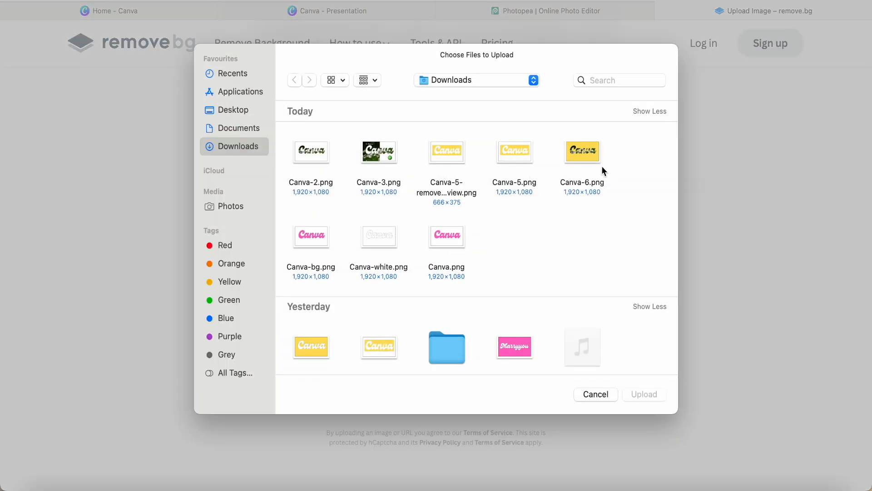
pyautogui.click(583, 163)
pyautogui.click(644, 394)
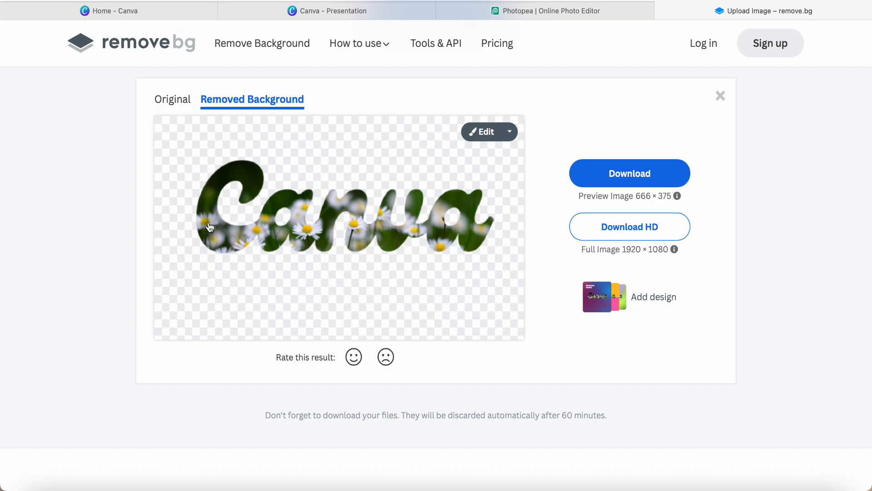
pyautogui.click(634, 178)
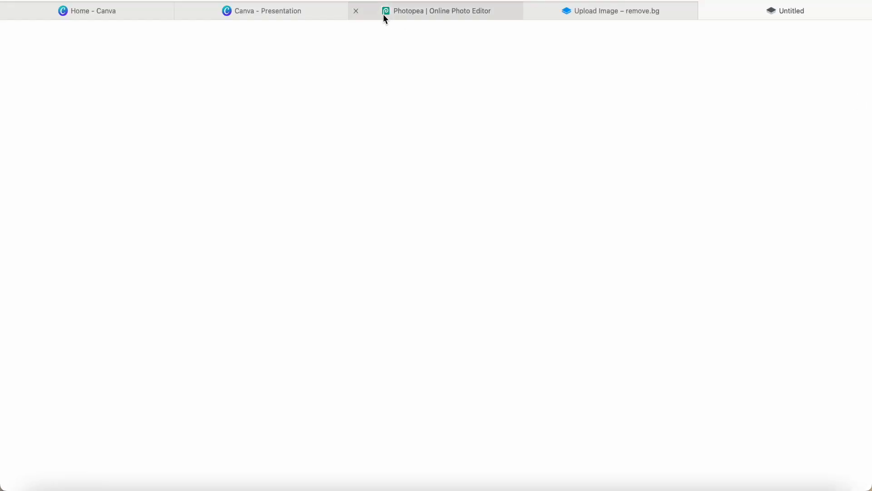
# Back in Canva, upload the remove.bg preview of Canva-6 and place it on page 7 instead of the yellow image
pyautogui.click(268, 12)
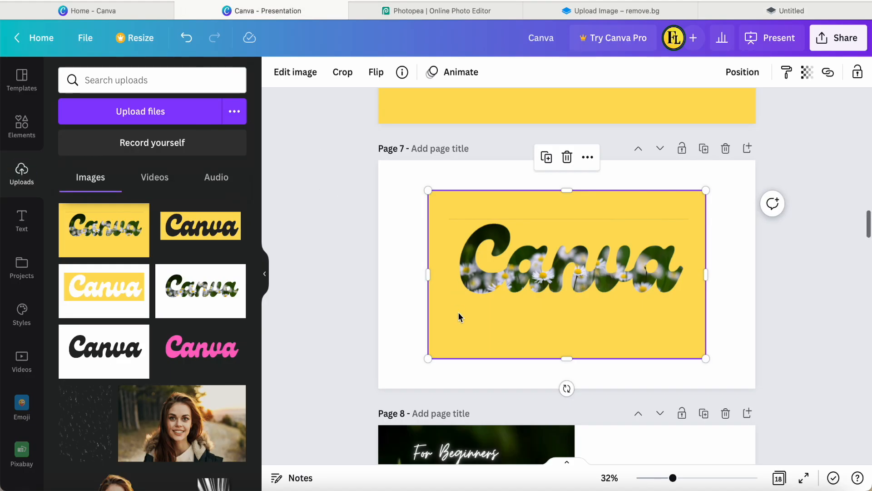
pyautogui.click(303, 76)
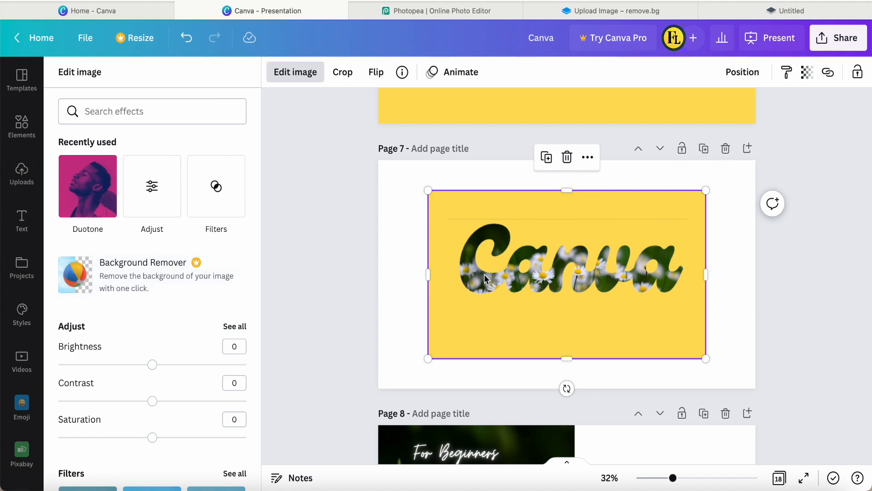
pyautogui.click(12, 180)
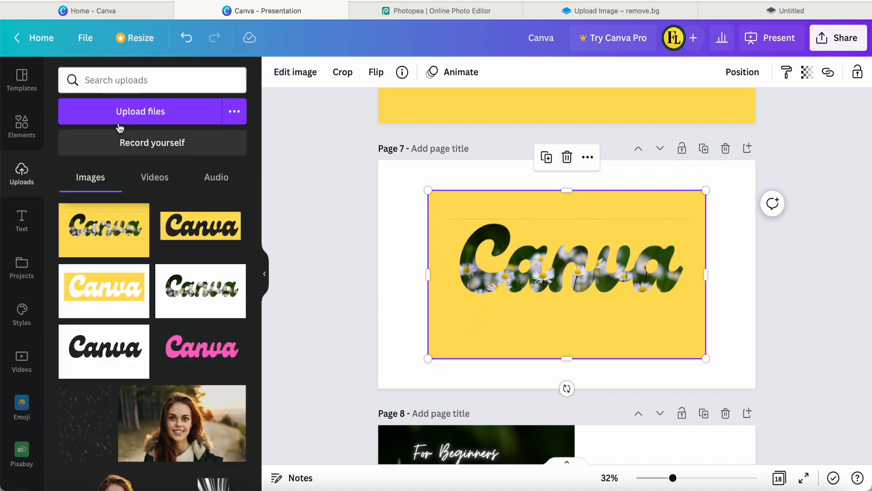
pyautogui.click(156, 114)
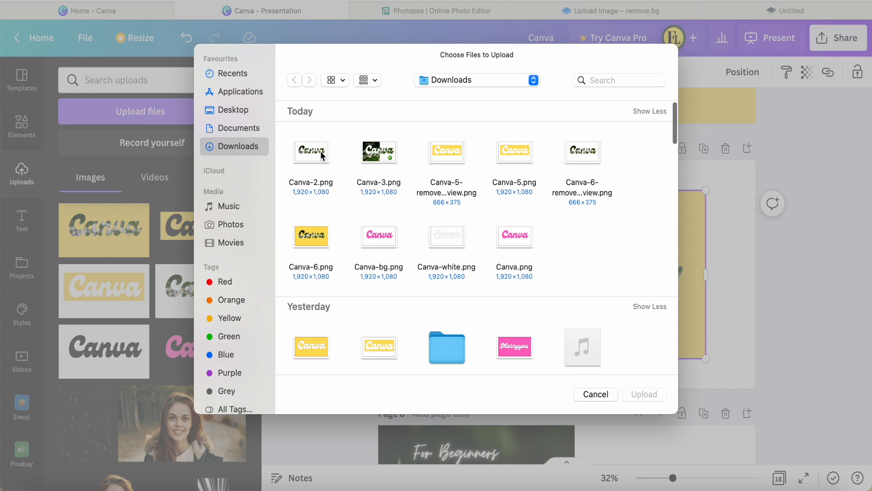
pyautogui.click(591, 162)
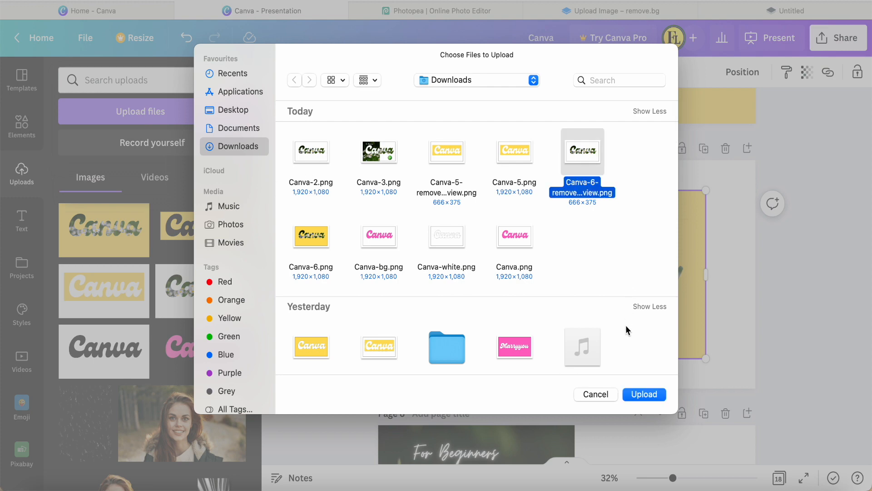
pyautogui.click(643, 394)
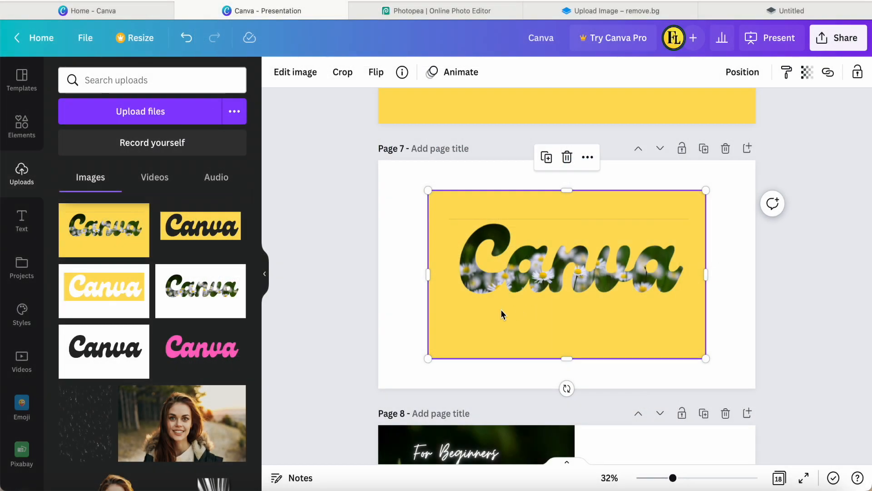
pyautogui.press('Delete')
pyautogui.click(98, 235)
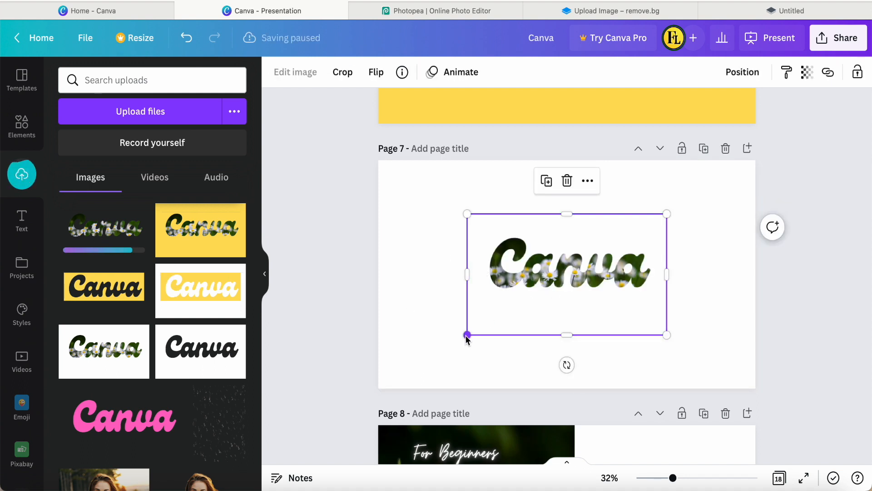
# Enlarge the daisy lettering cut-out to fill page 7, and crop it to the right half of the page
pyautogui.moveTo(471, 329); pyautogui.dragTo(385, 397)
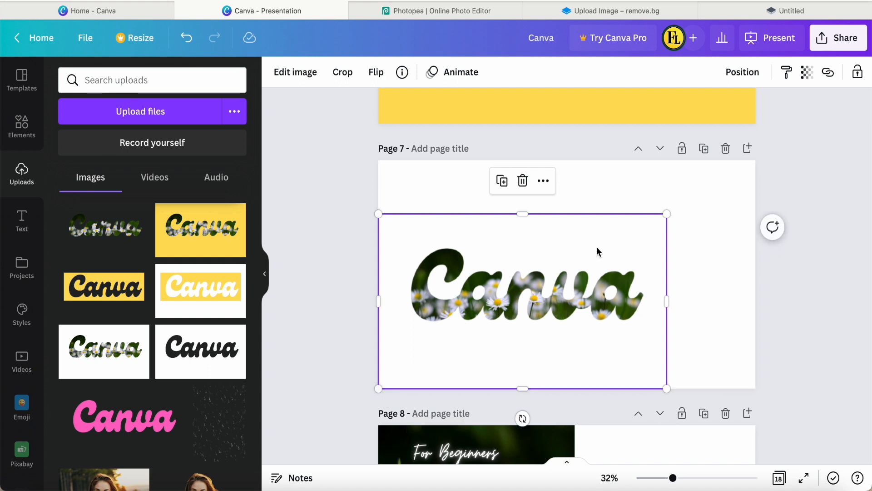
pyautogui.moveTo(666, 214); pyautogui.dragTo(757, 160)
pyautogui.moveTo(379, 275); pyautogui.dragTo(568, 273)
pyautogui.click(470, 307)
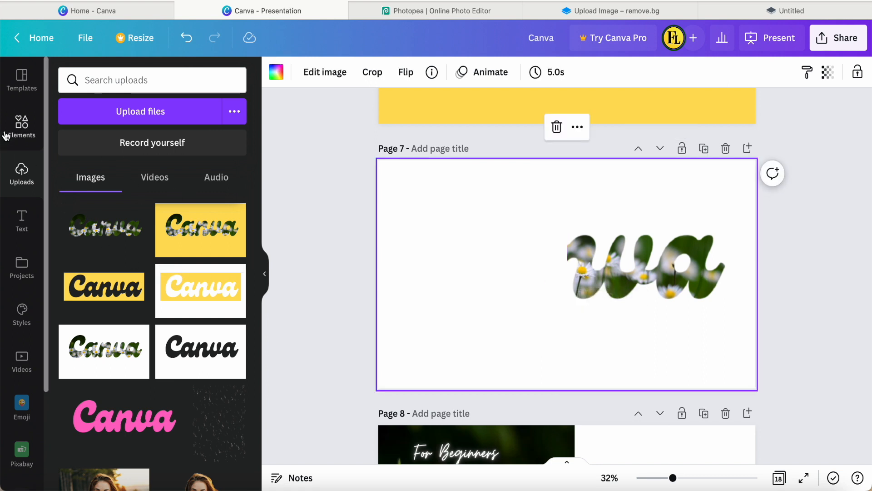
# Add the recently used daisy photo to page 7, scaled to the full page width and cropped to the left half
pyautogui.click(22, 125)
pyautogui.click(94, 187)
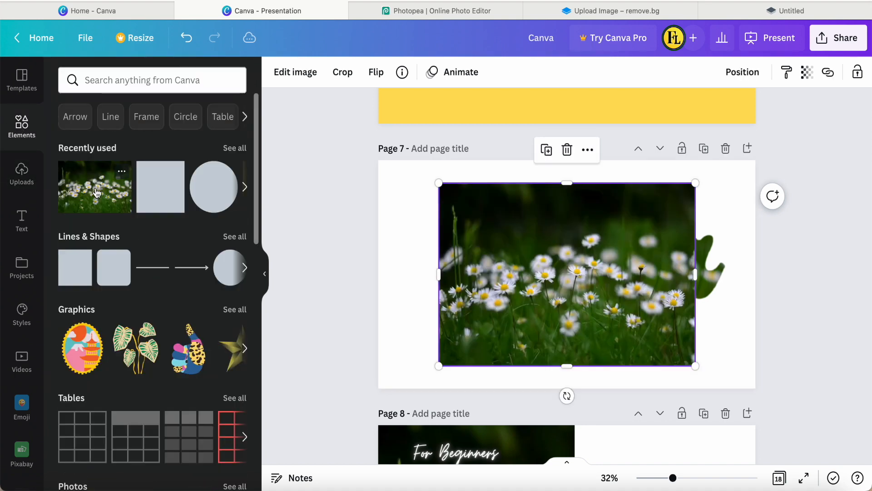
pyautogui.moveTo(453, 273); pyautogui.dragTo(393, 251)
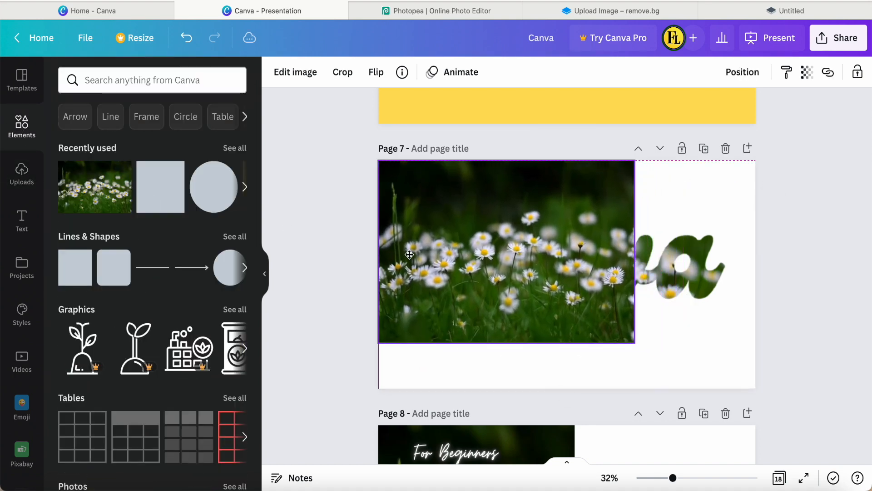
pyautogui.moveTo(636, 346); pyautogui.dragTo(772, 399)
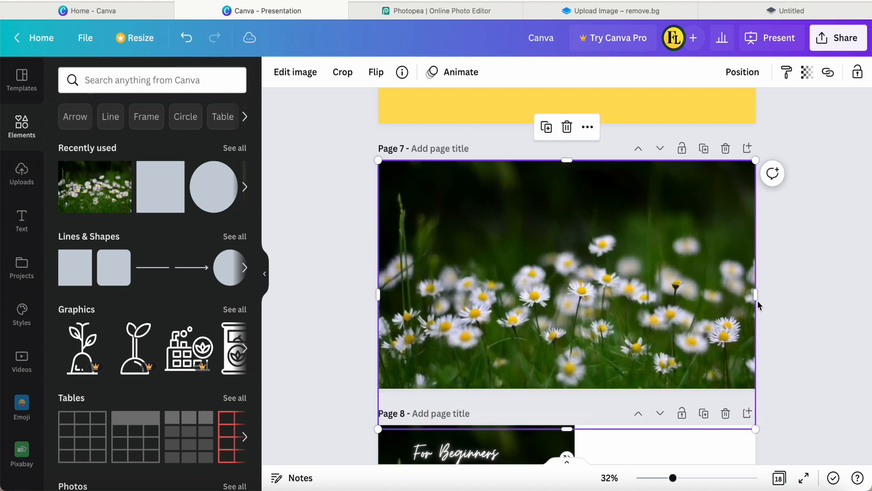
pyautogui.moveTo(758, 300); pyautogui.dragTo(568, 303)
pyautogui.click(345, 293)
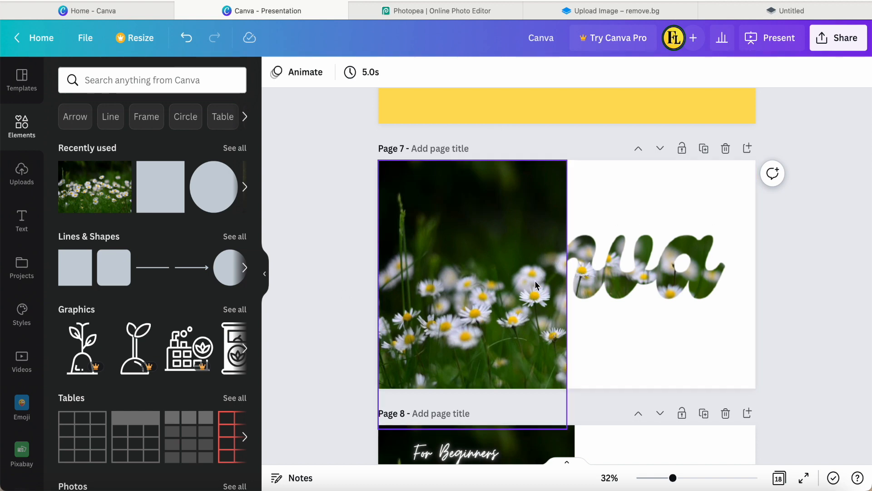
# Add the uploaded pink Canva lettering to page 7, scaled to fill the page and cropped to the left half
pyautogui.click(22, 170)
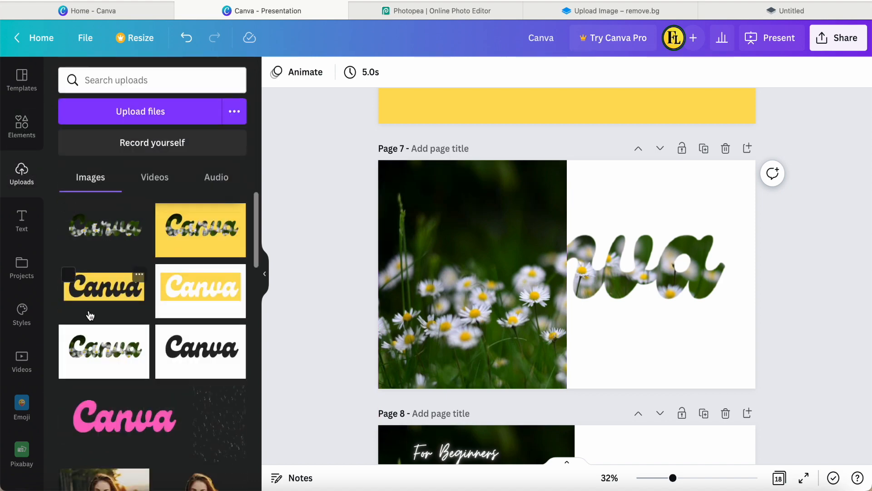
pyautogui.scroll(-2, 113, 346)
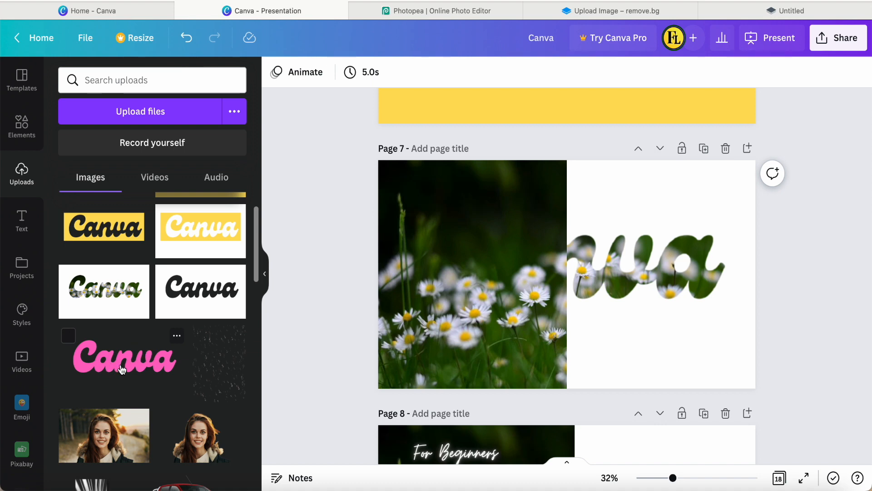
pyautogui.click(122, 369)
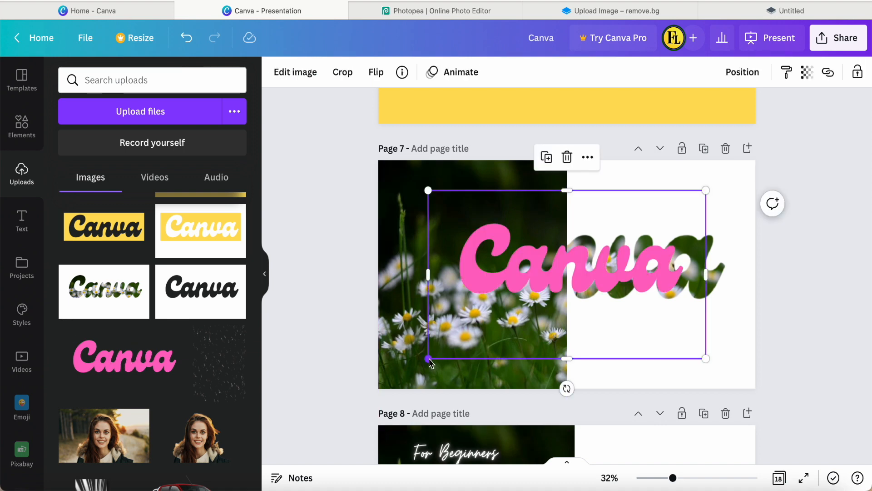
pyautogui.moveTo(428, 359); pyautogui.dragTo(378, 388)
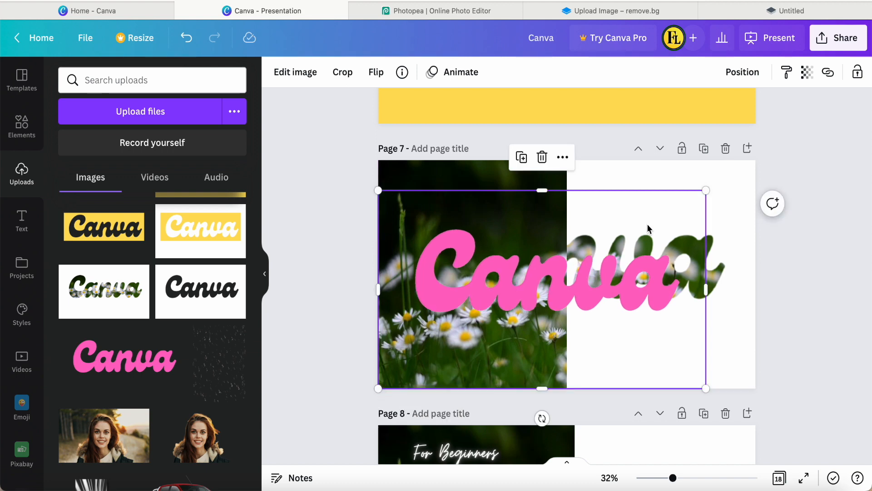
pyautogui.moveTo(706, 190); pyautogui.dragTo(755, 162)
pyautogui.moveTo(756, 274); pyautogui.dragTo(571, 275)
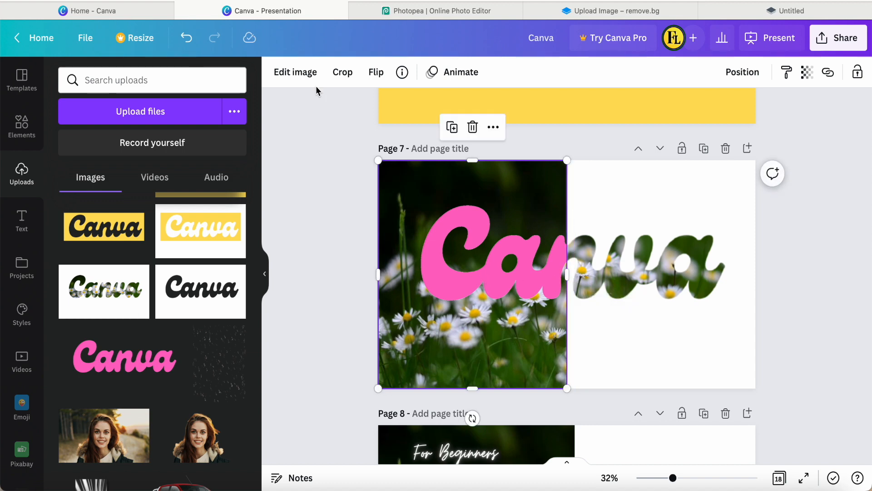
# Apply the Cherry Duotone effect to the pink lettering with both highlights and shadows set to white
pyautogui.click(297, 78)
pyautogui.click(98, 190)
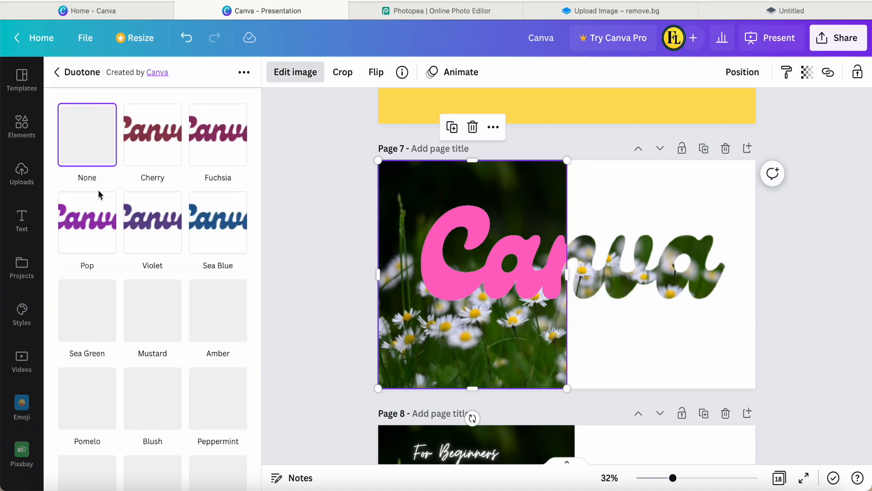
pyautogui.click(171, 143)
pyautogui.click(152, 140)
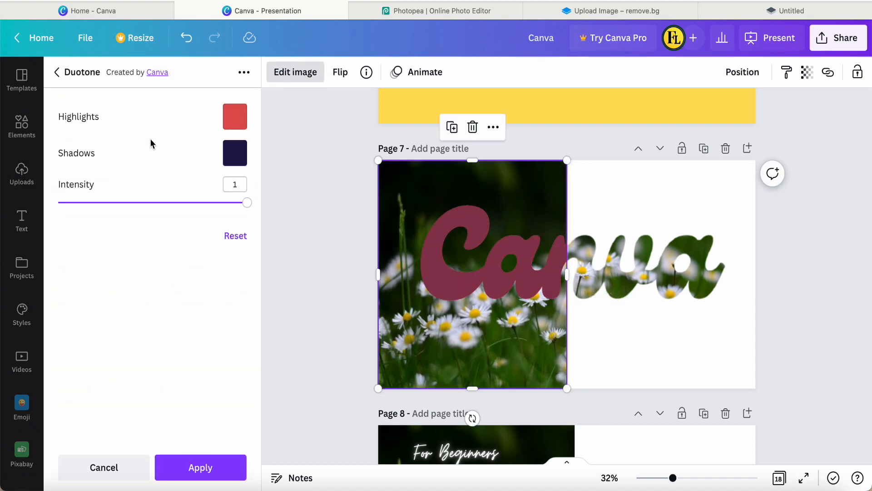
pyautogui.click(235, 126)
pyautogui.click(361, 238)
pyautogui.click(214, 169)
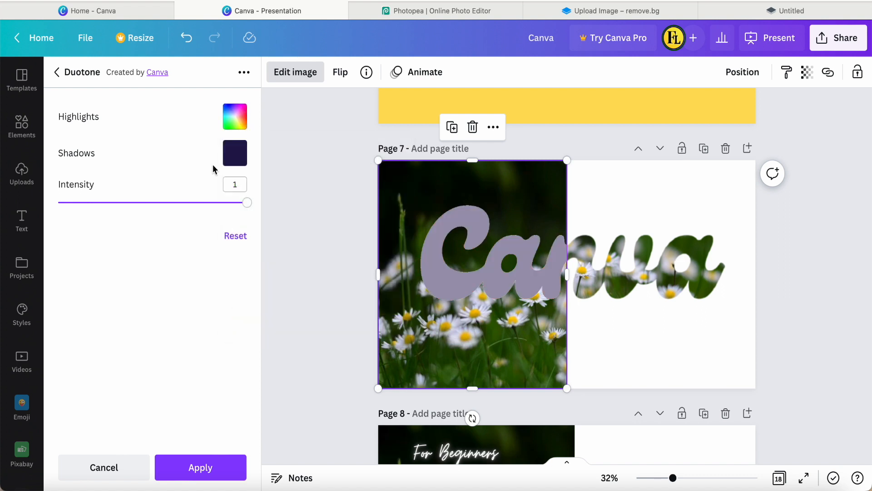
pyautogui.click(235, 163)
pyautogui.click(361, 274)
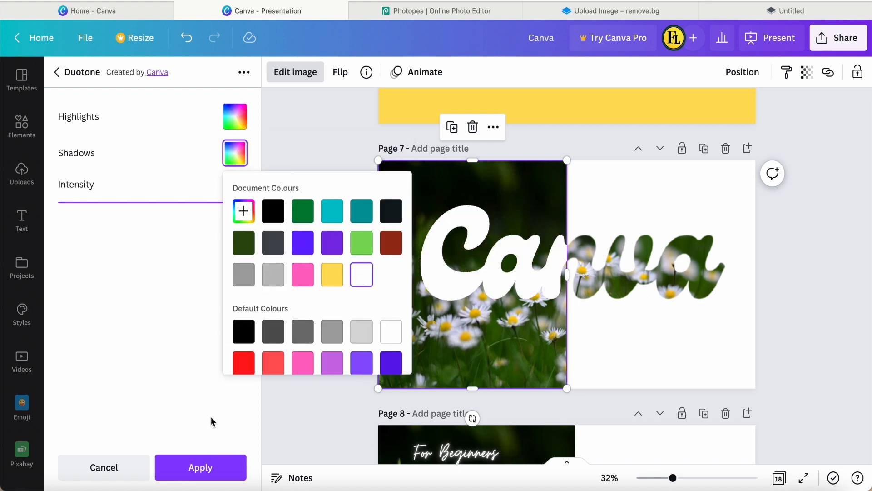
pyautogui.click(206, 468)
# Deselect the lettering and view the split design on page 7 in full screen
pyautogui.click(322, 277)
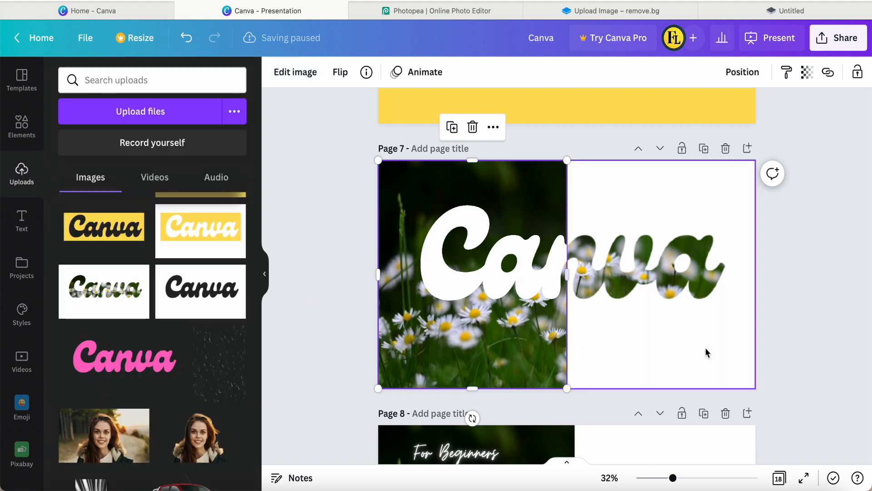
pyautogui.click(692, 345)
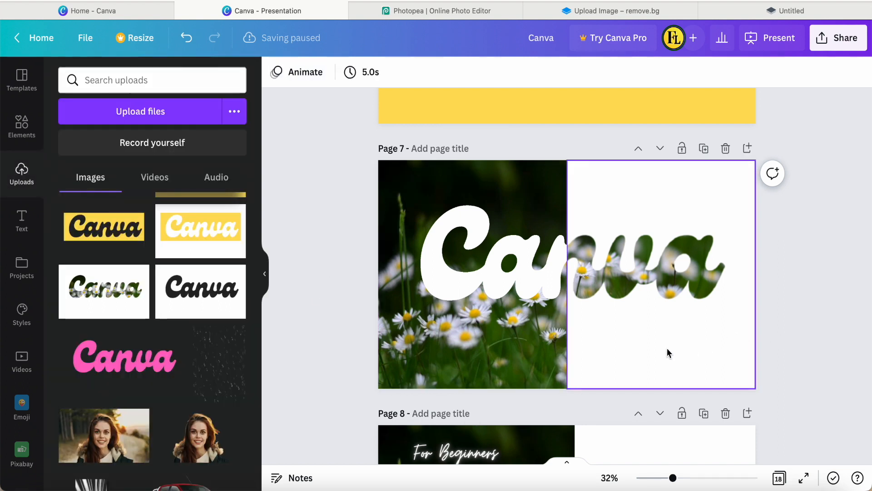
pyautogui.click(804, 478)
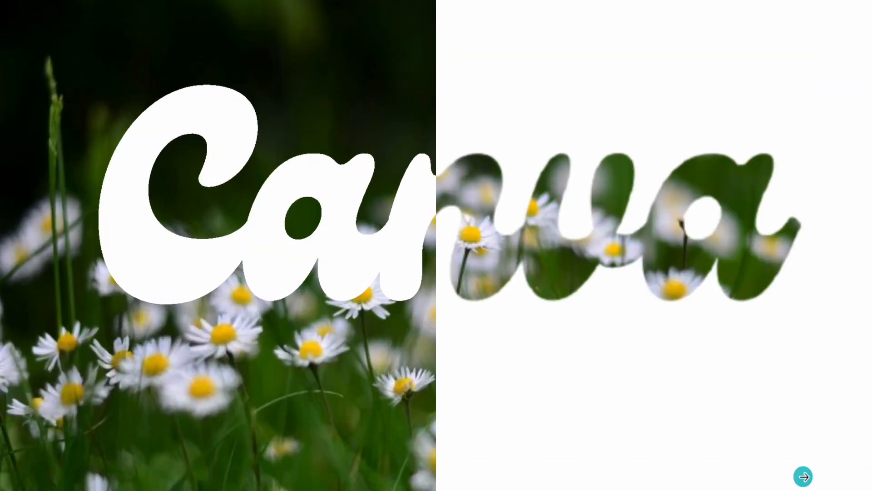